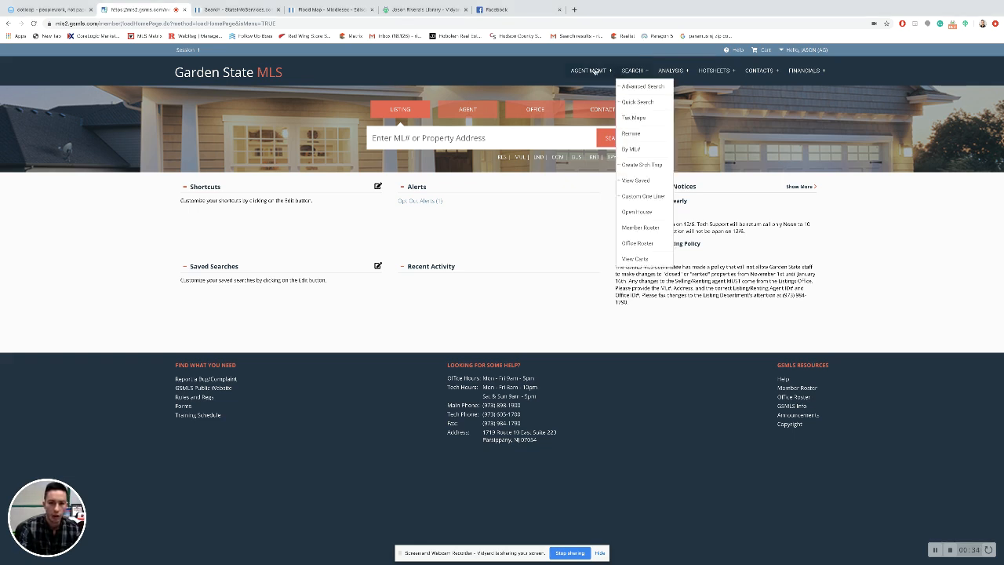
Step: Bring up the View/Edit Agency listing options under AGENT MGMT, including Add Listing and Incomplete Inventory
mouse_move(587, 70)
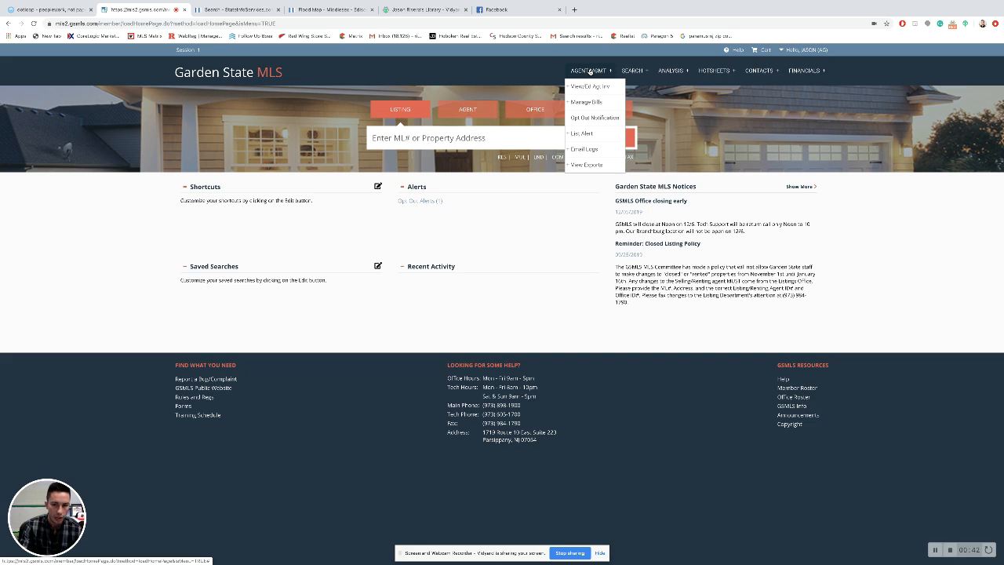
mouse_move(602, 89)
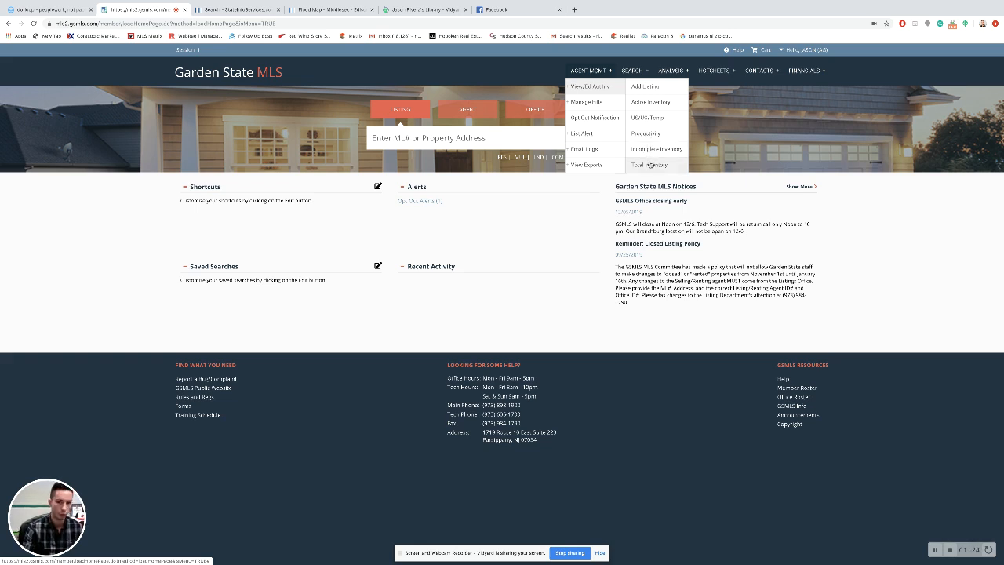
Step: Open the empty Incomplete Inventory and start adding a new listing
left_click(654, 90)
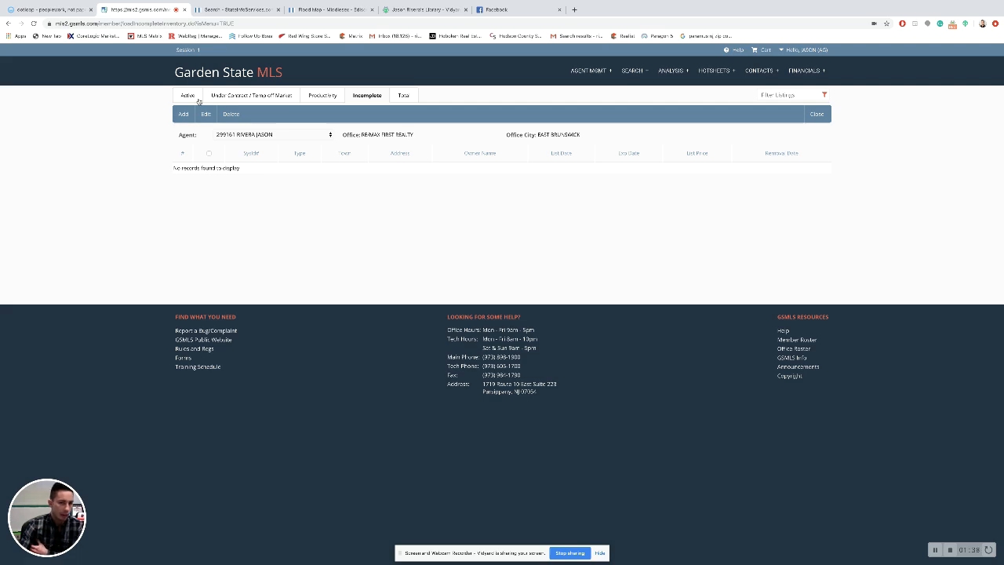
left_click(183, 113)
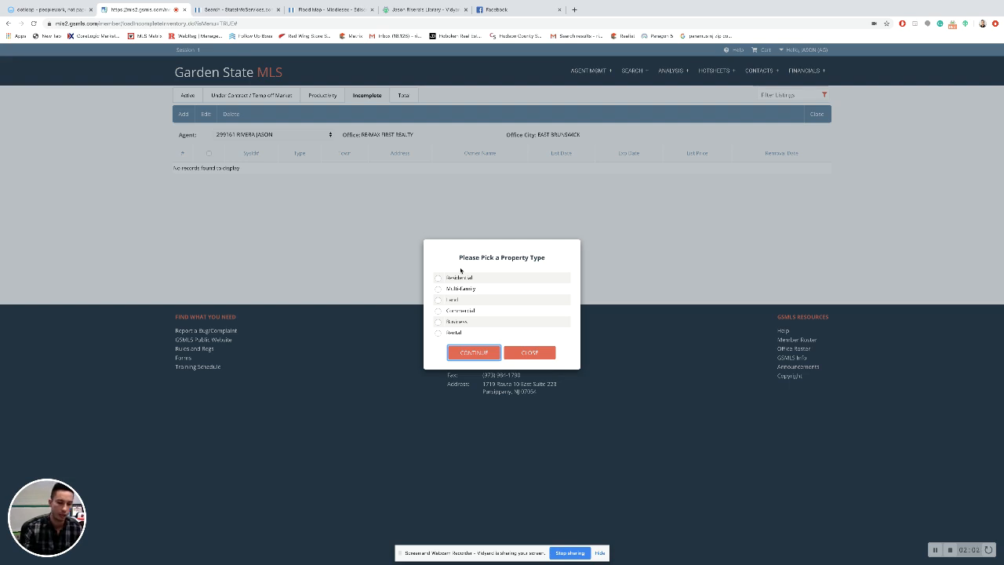
Step: Choose Residential as the new listing's property type
left_click(436, 281)
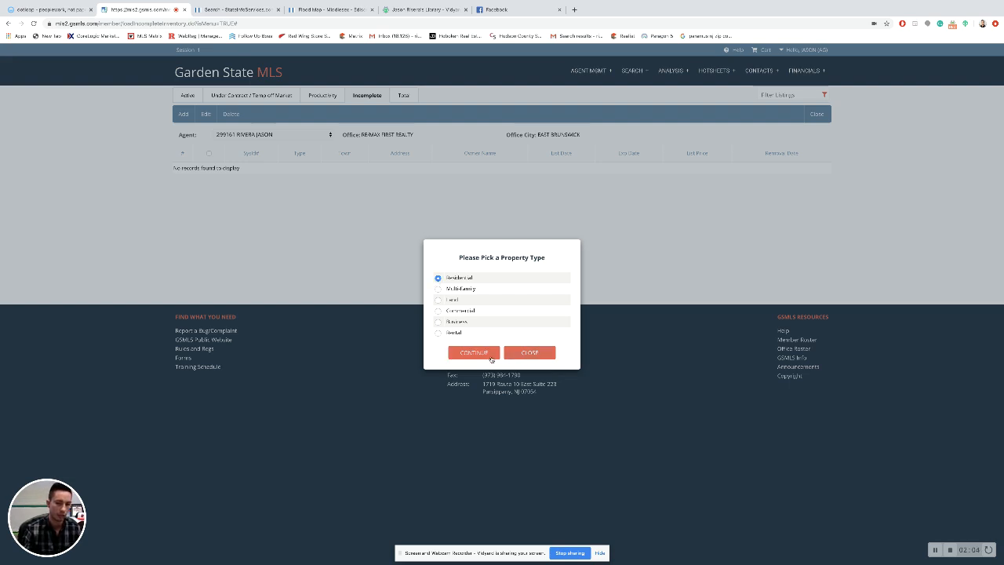
left_click(482, 354)
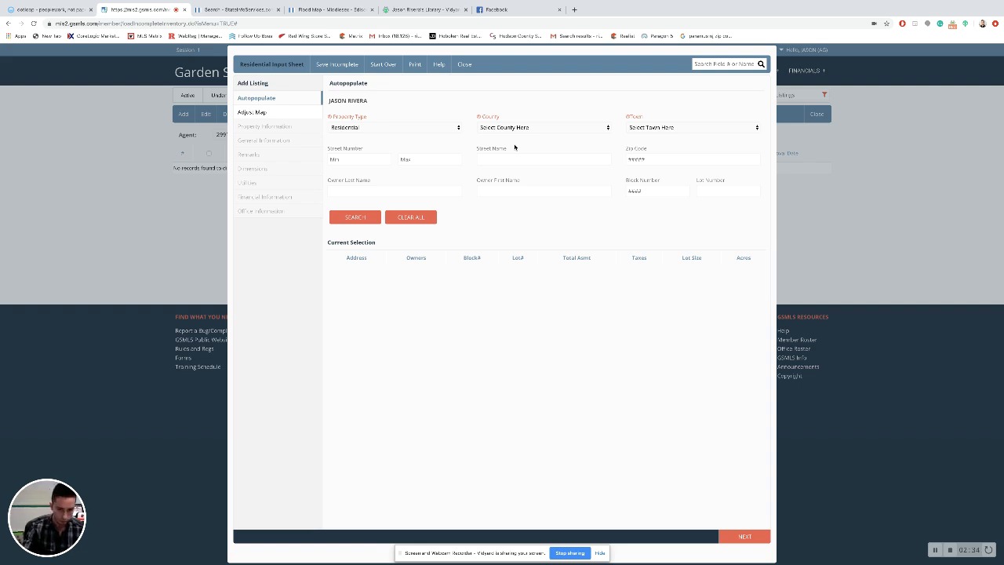
Step: Set the search to Residential, county 16 - Essex, town 1601 - Belleville Twp
left_click(433, 128)
left_click(433, 127)
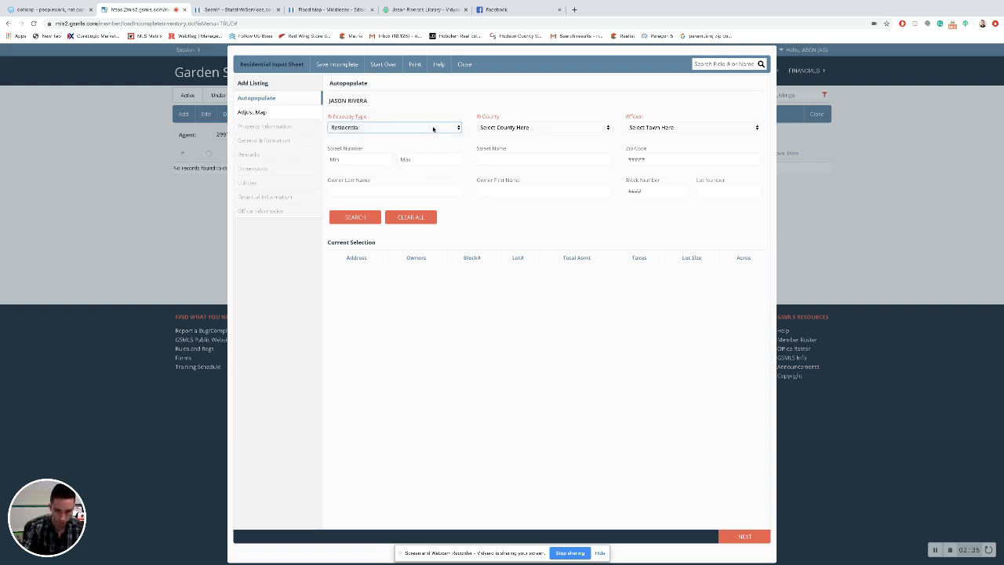
left_click(539, 126)
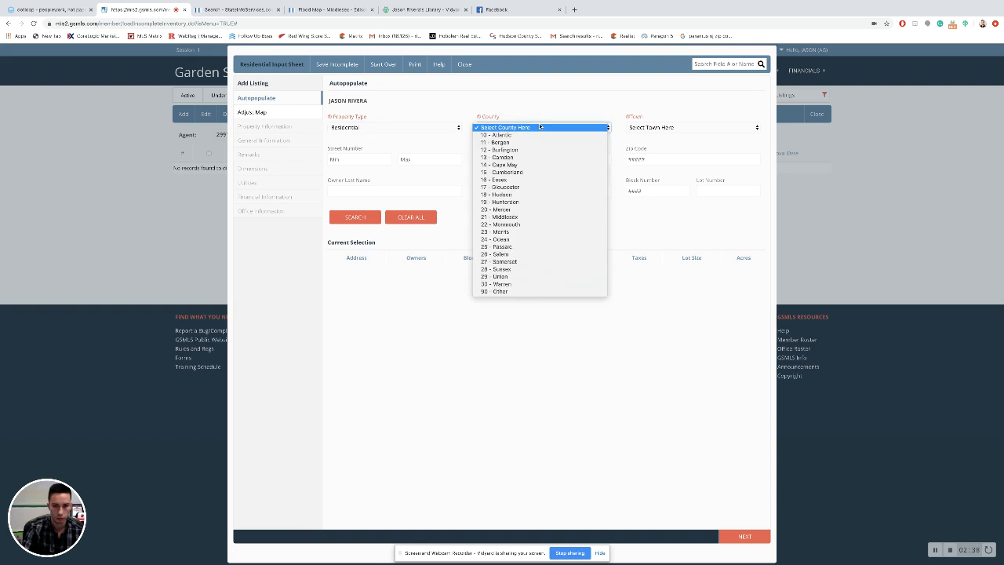
left_click(527, 180)
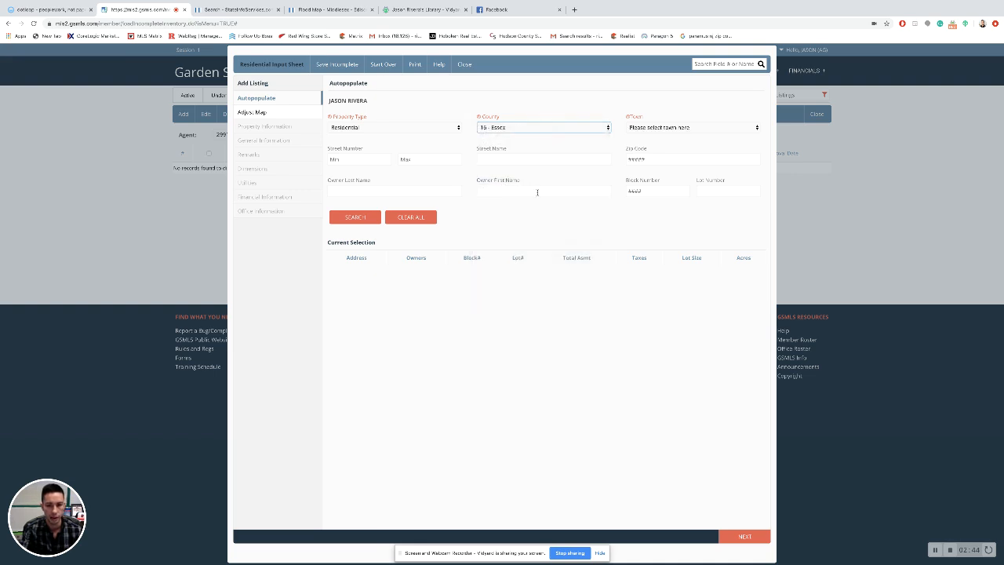
left_click(653, 128)
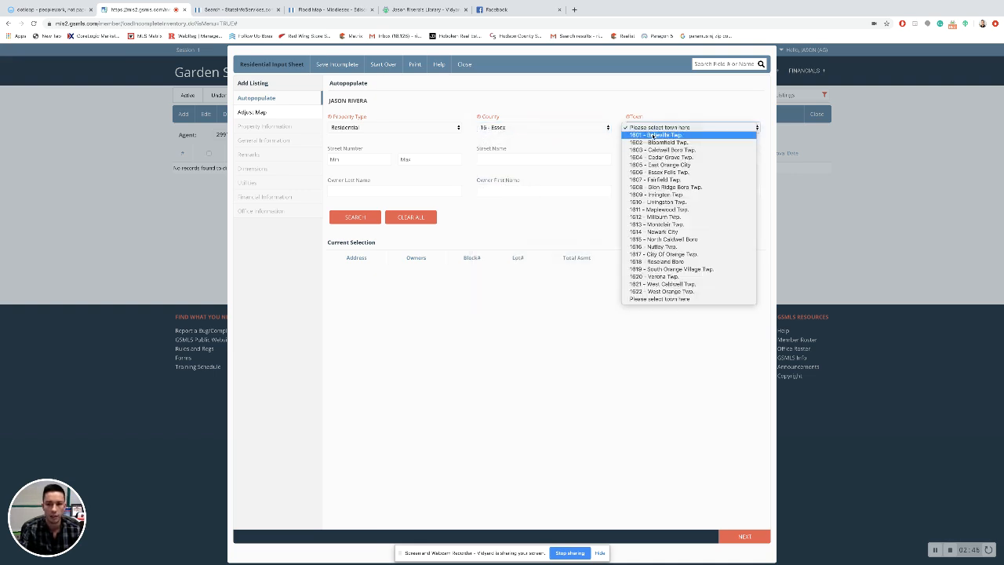
left_click(653, 135)
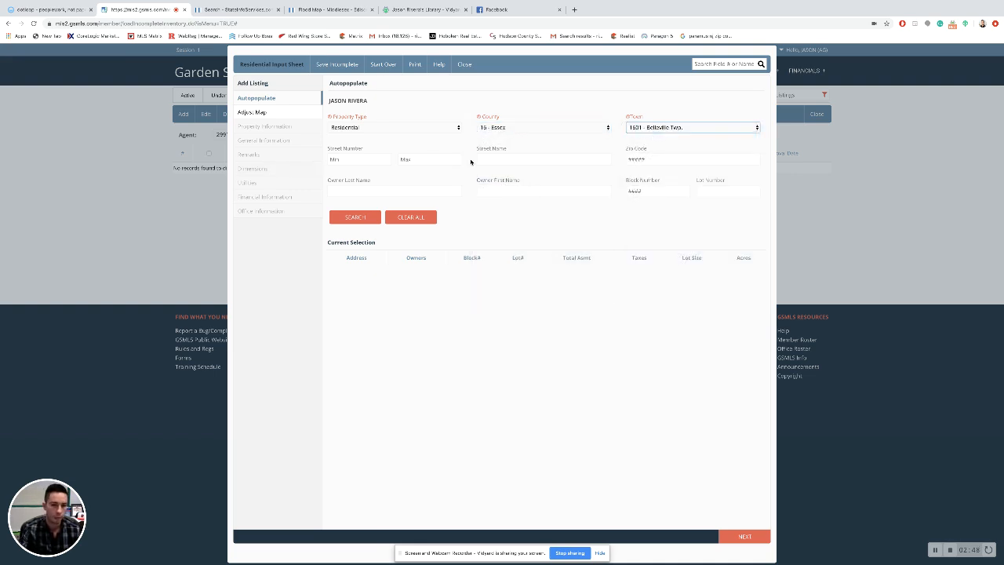
left_click(377, 157)
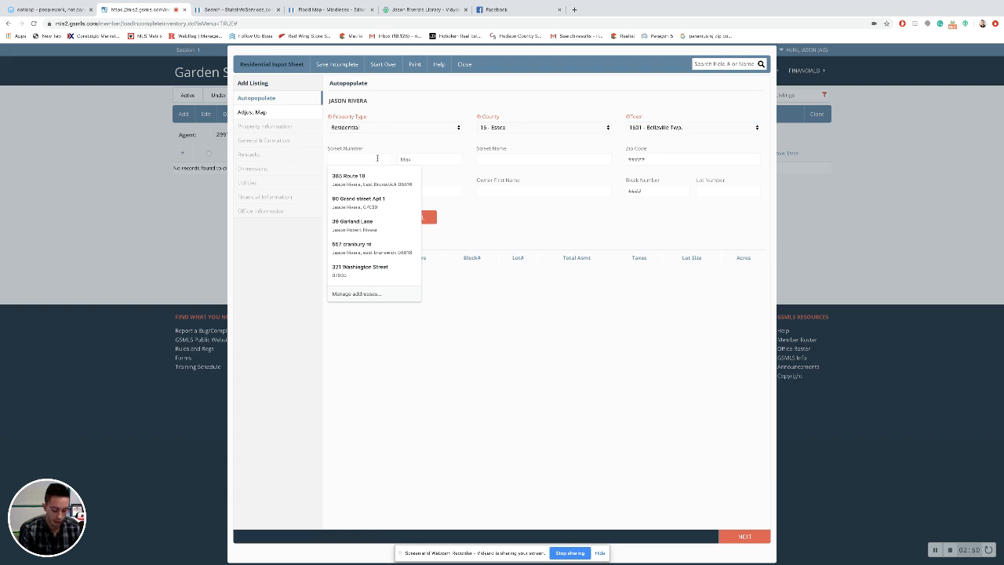
type("142")
left_click(428, 160)
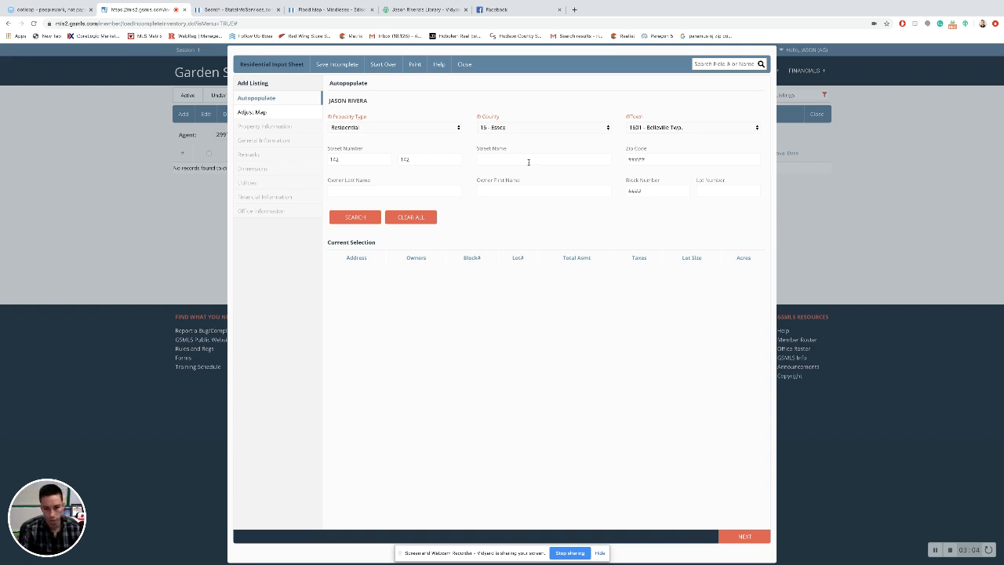
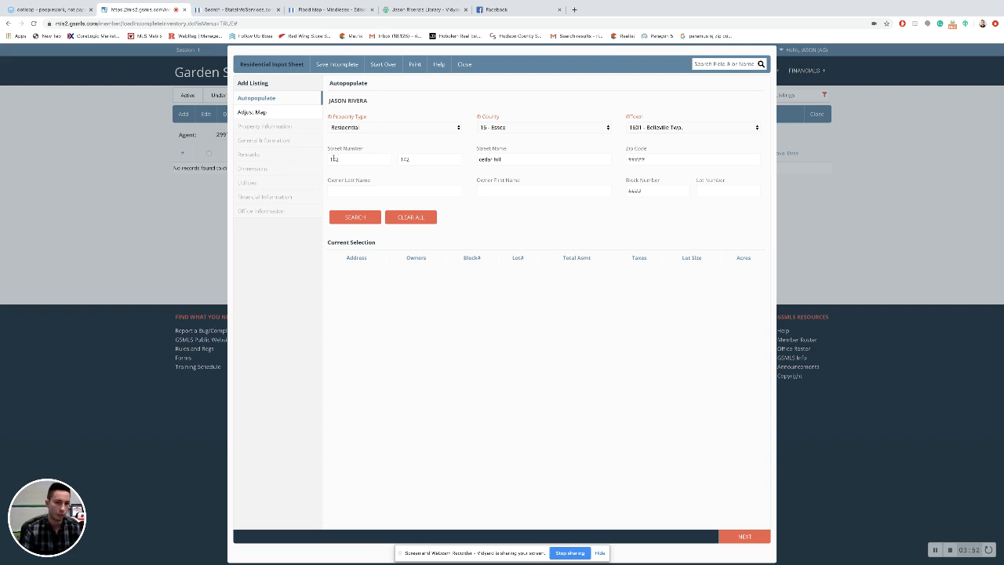
left_click(349, 219)
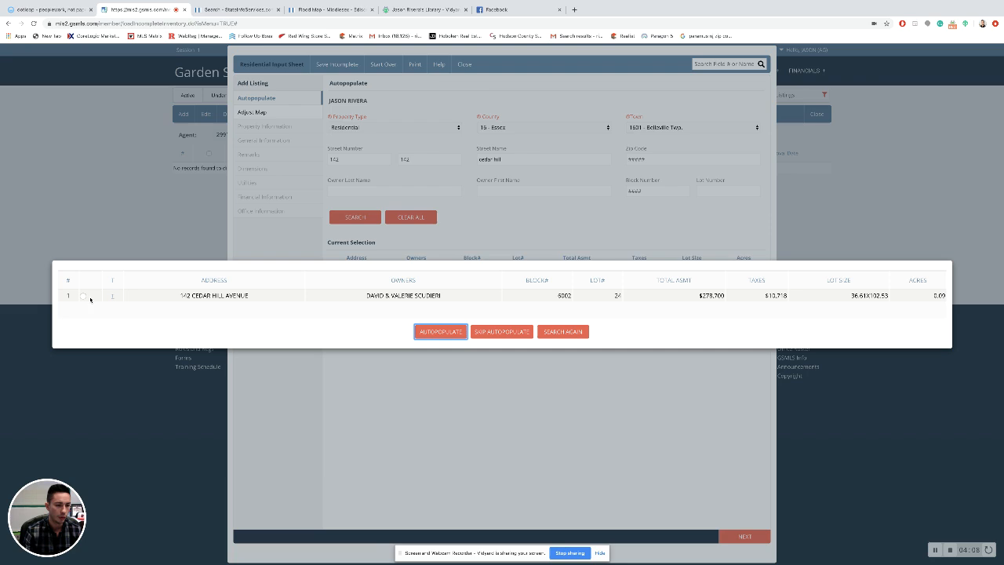
left_click(83, 296)
left_click(455, 335)
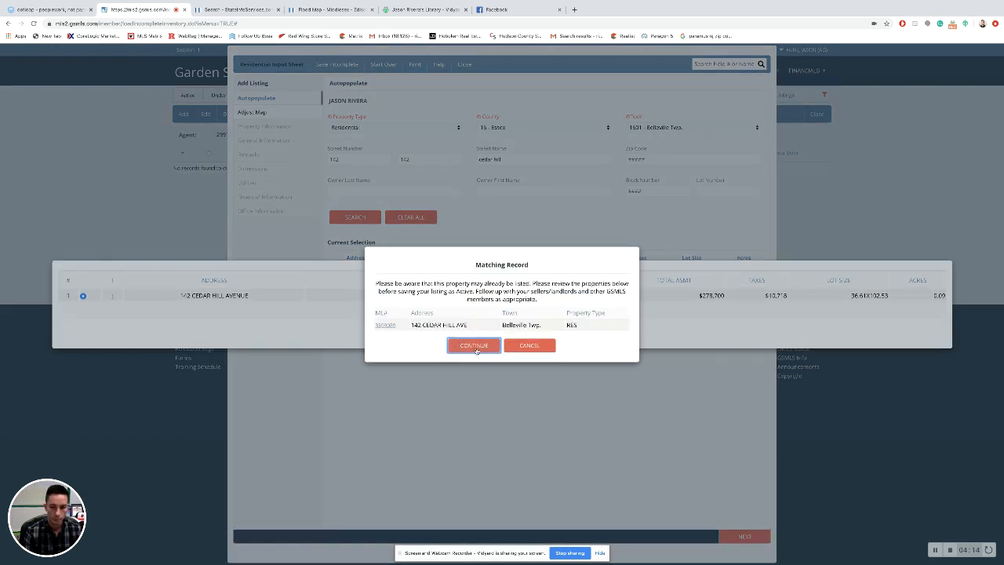
left_click(474, 346)
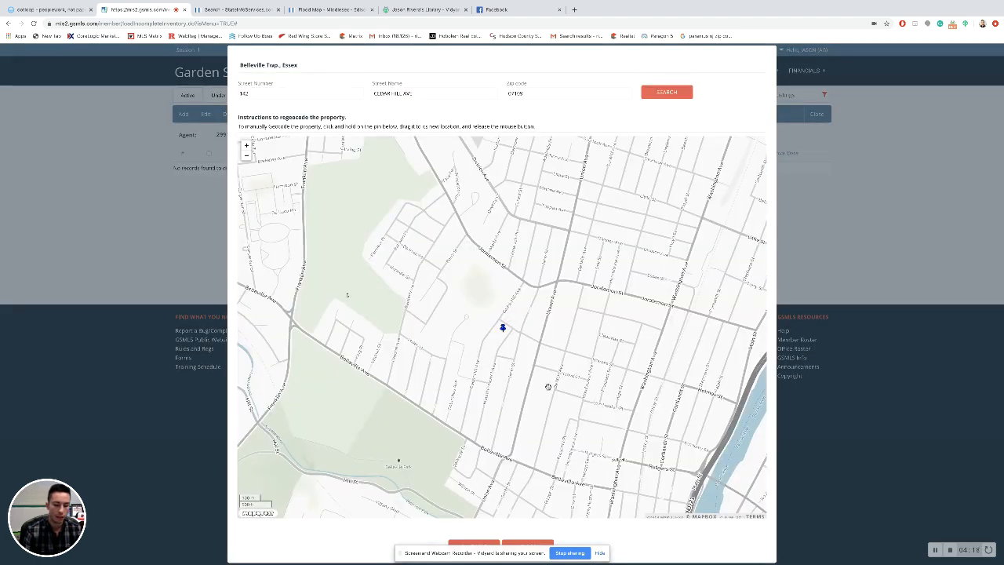
Step: Hide Chrome's sharing bar and save the property's map location
scroll(540, 384, "down", 1)
scroll(550, 389, "up", 2)
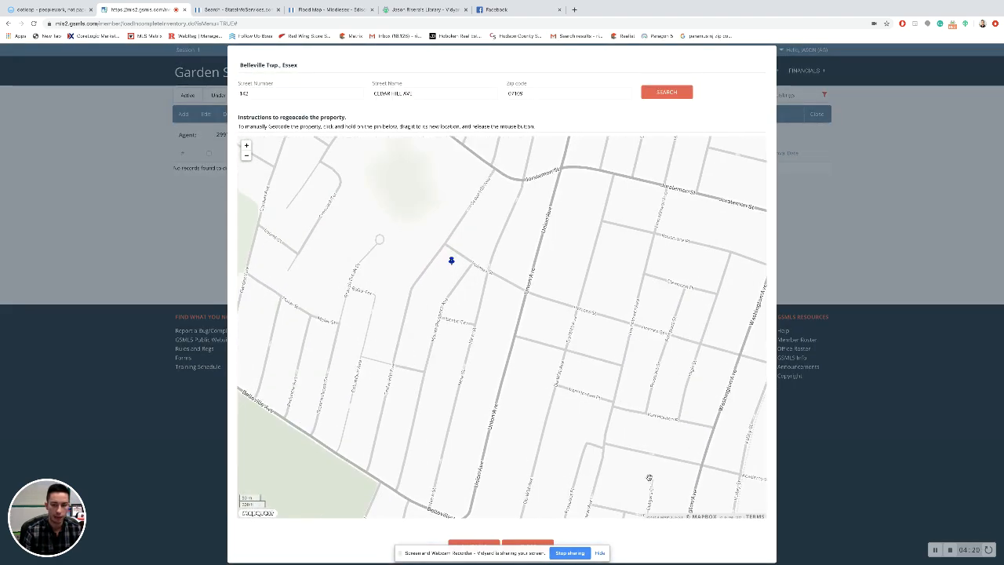
left_click(600, 552)
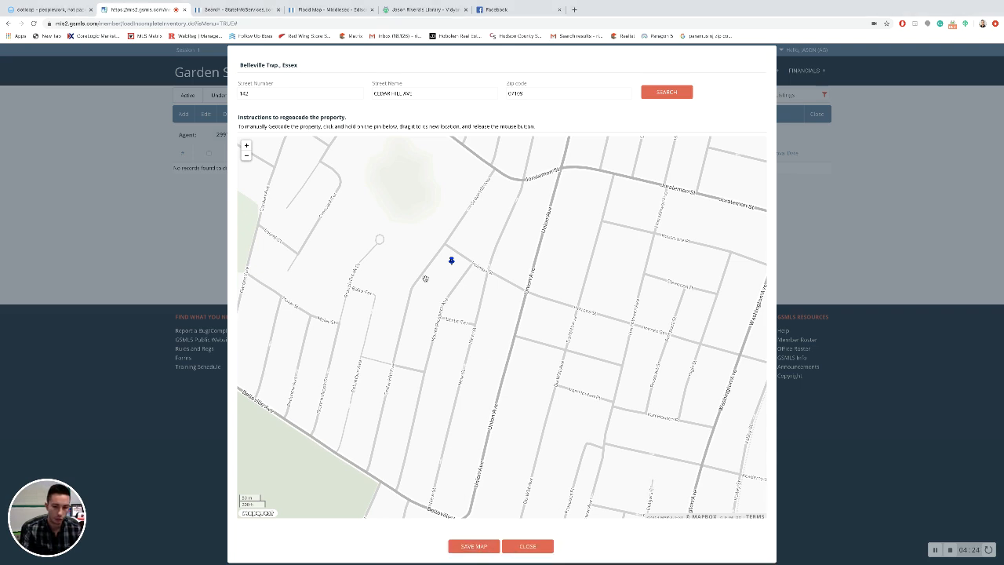
left_click(473, 547)
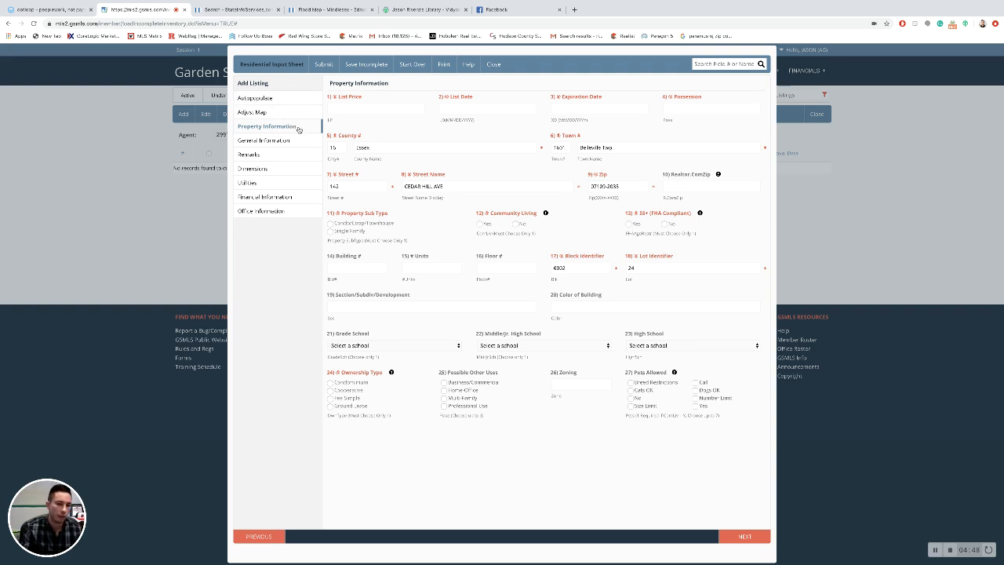
left_click(286, 97)
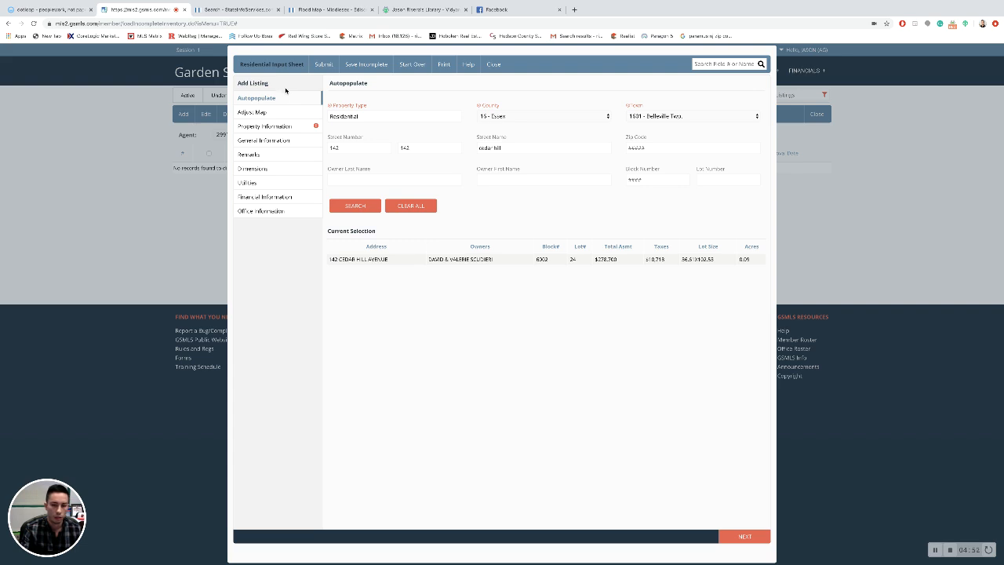
left_click(285, 100)
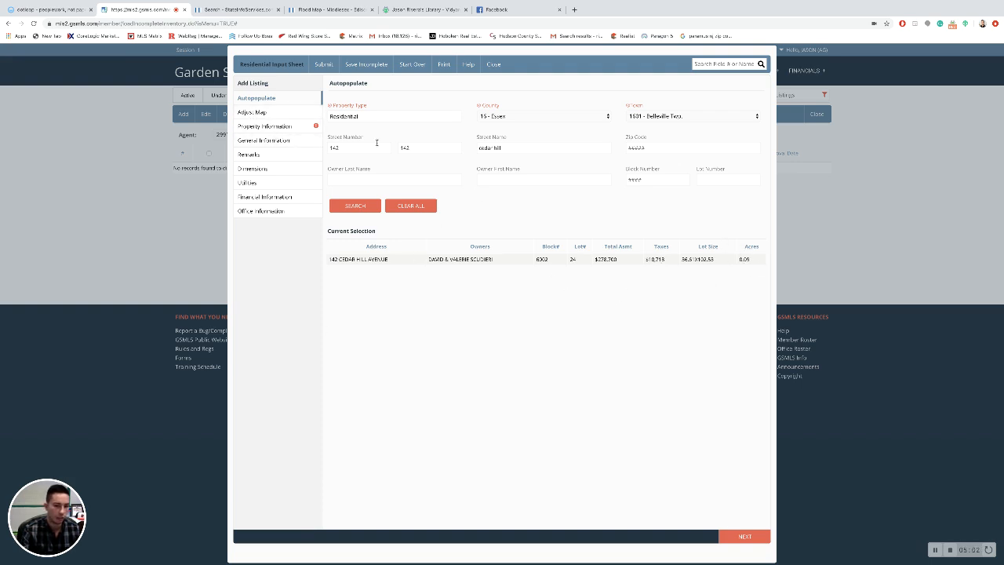
Step: Back in Property Information, mark the property sub type as Single Family
left_click(277, 126)
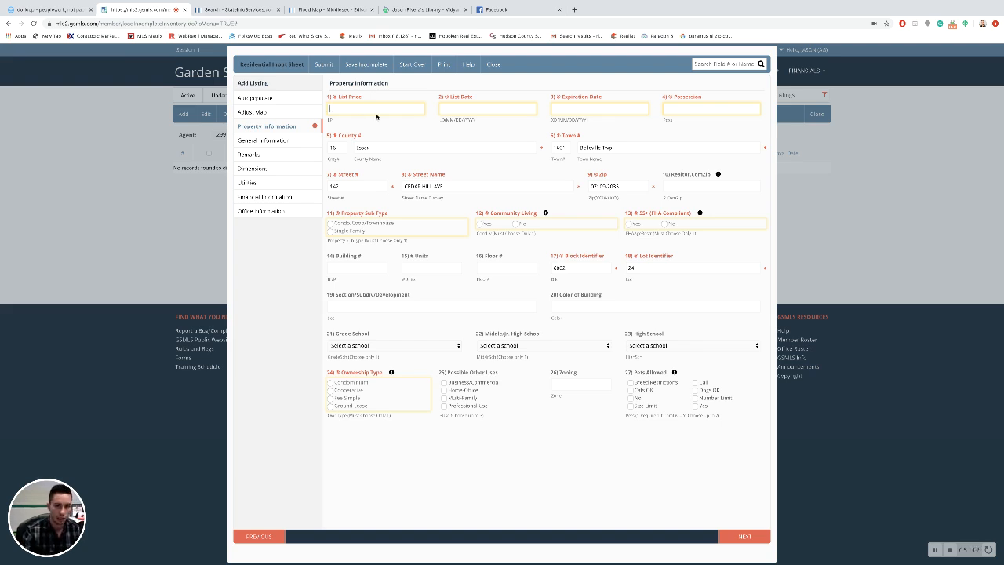
left_click(378, 111)
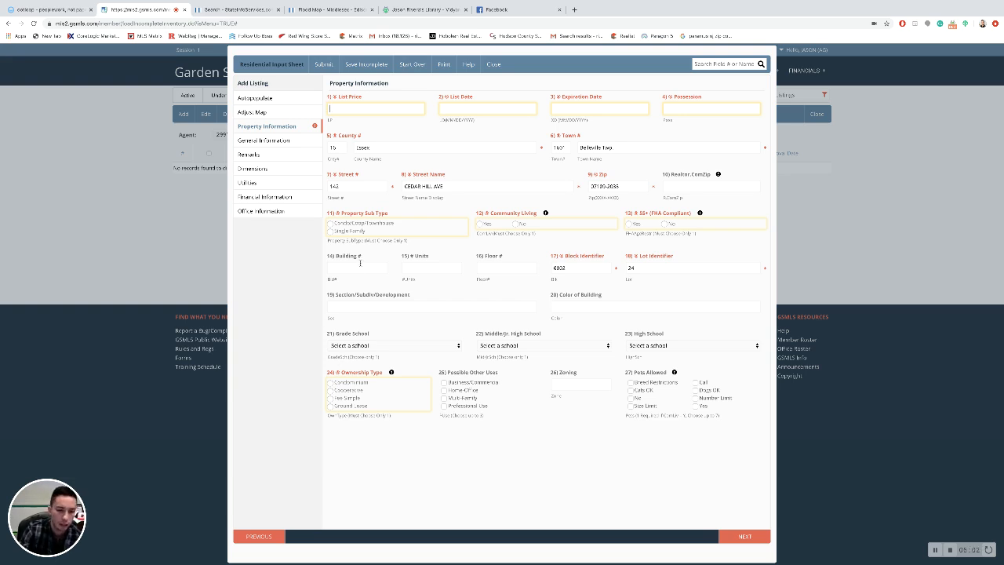
left_click(331, 232)
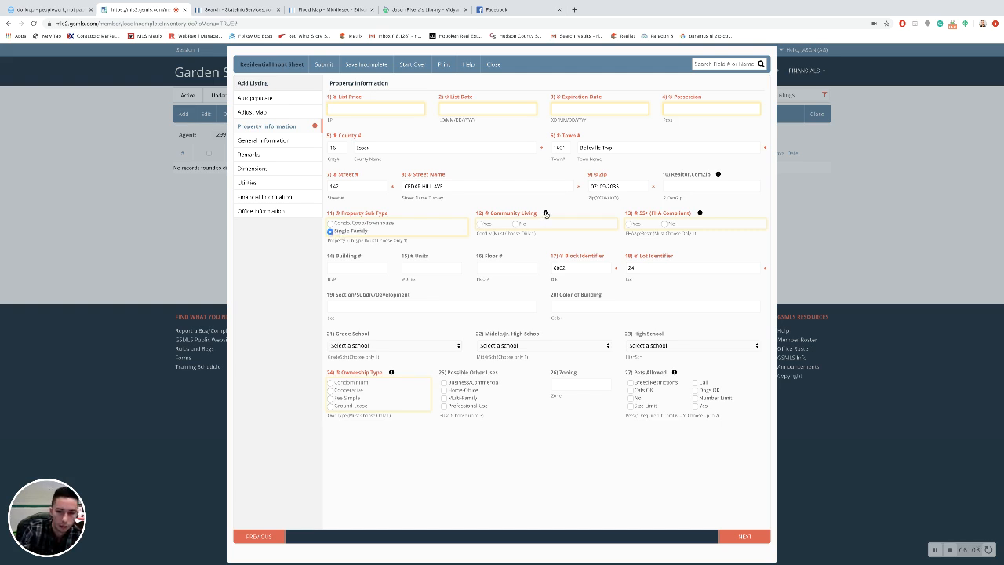
mouse_move(546, 214)
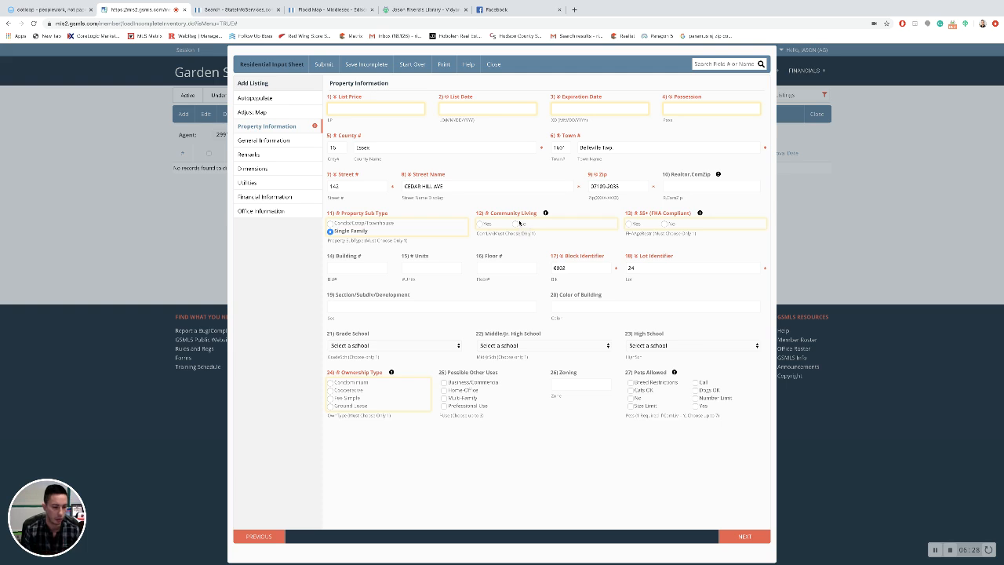
Step: Answer No for both Community Living and 55+ (FHA Compliant)
left_click(516, 224)
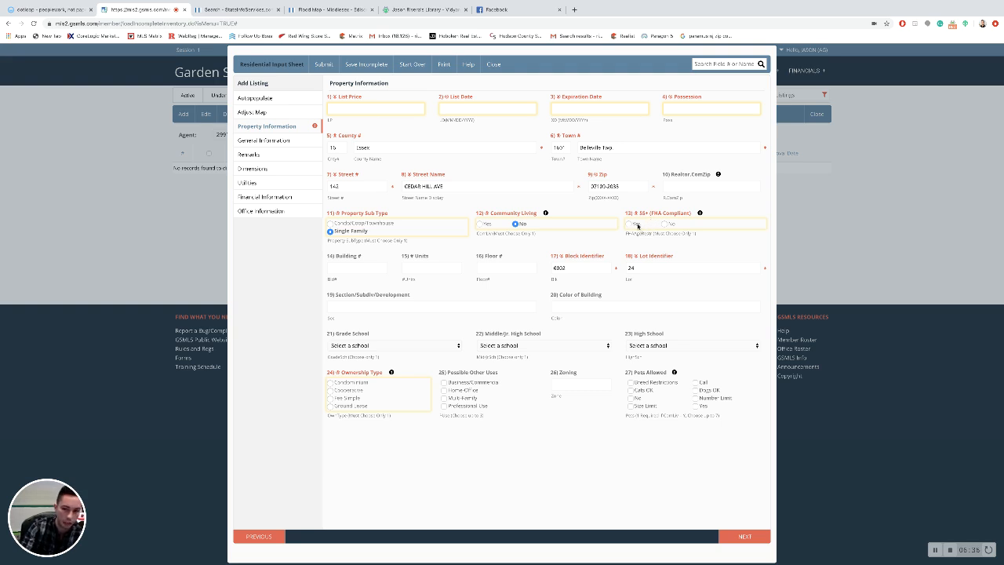
left_click(665, 224)
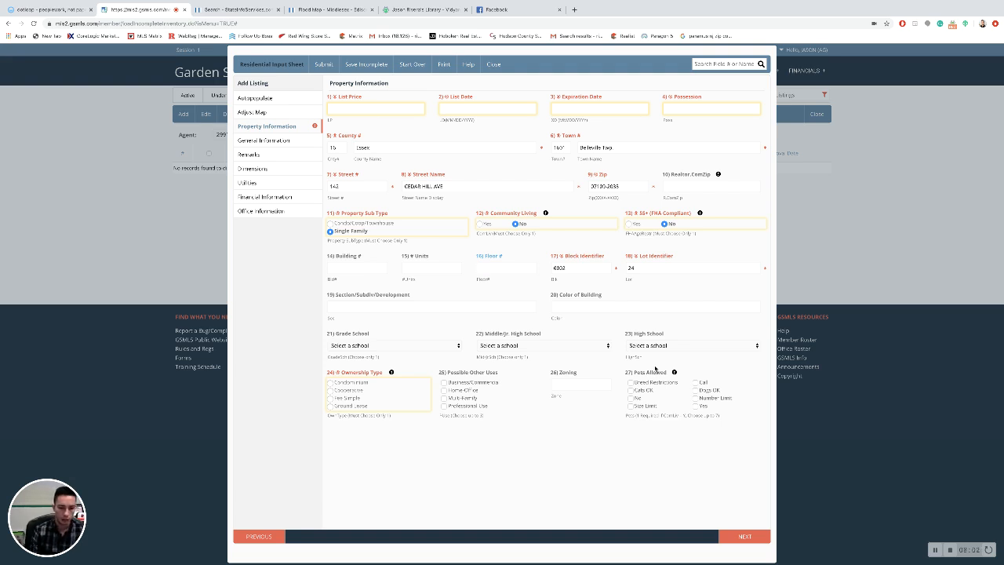
Step: Set the ownership type to Fee Simple and move to the General Information section
left_click(330, 397)
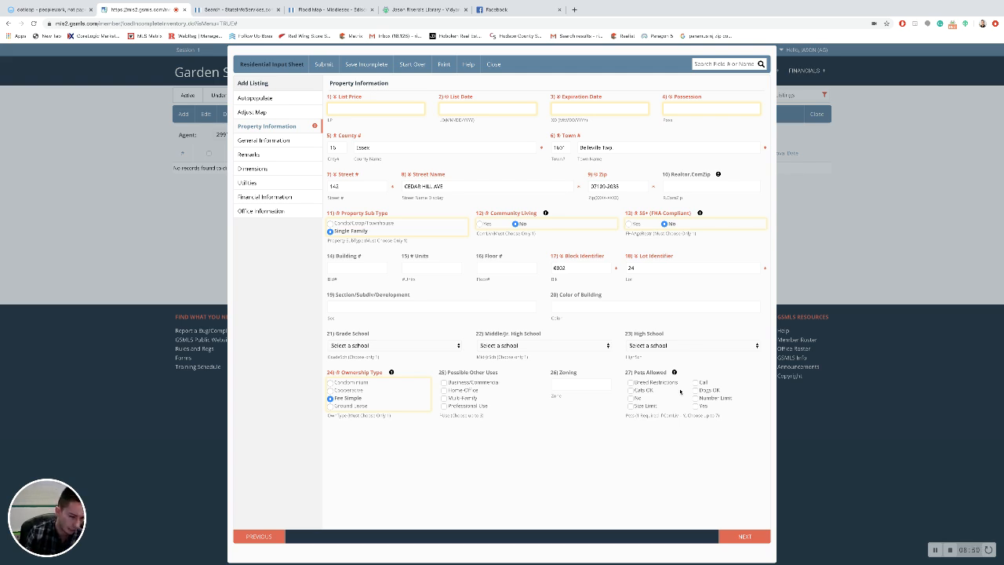
left_click(275, 143)
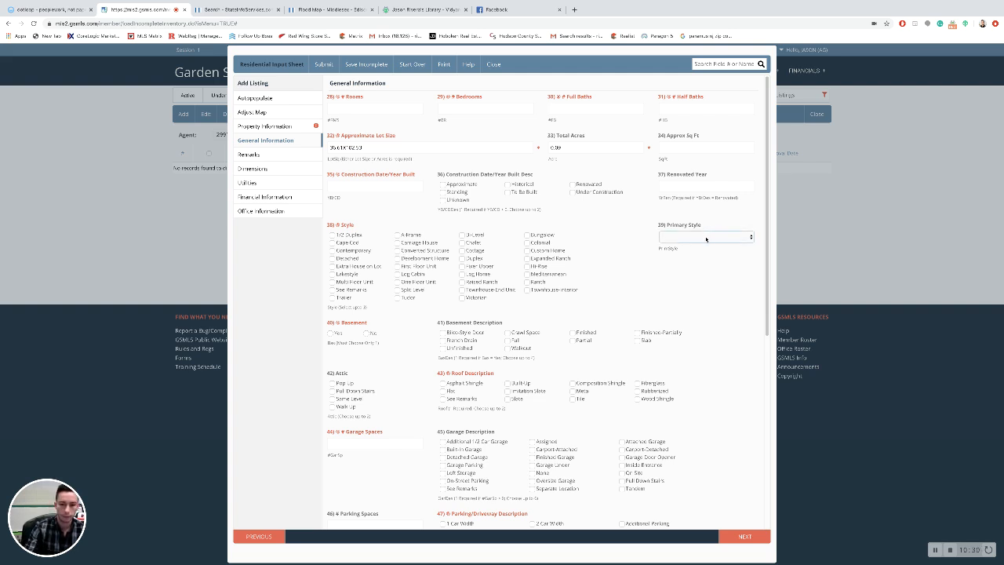
left_click(397, 235)
left_click(715, 238)
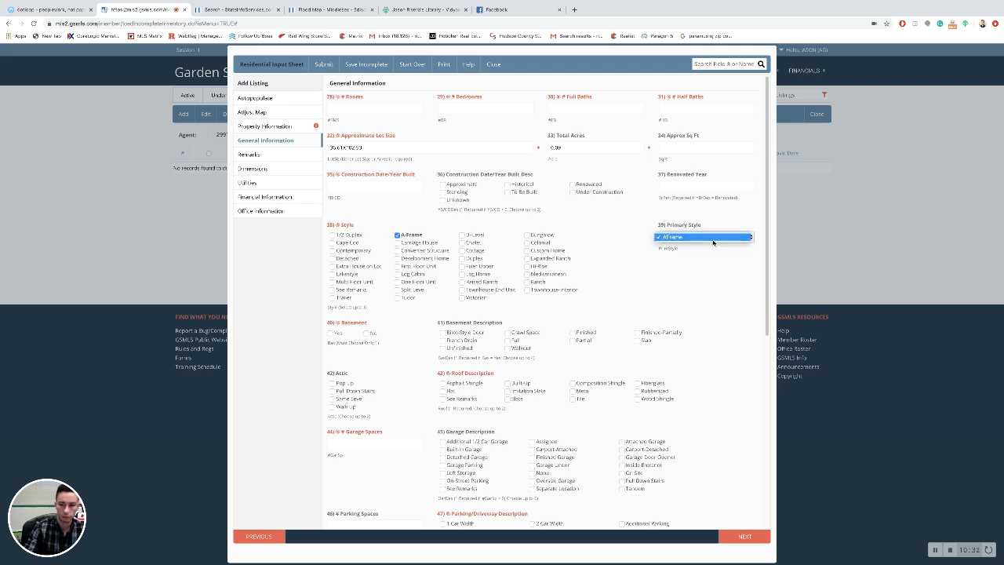
left_click(398, 236)
left_click(397, 236)
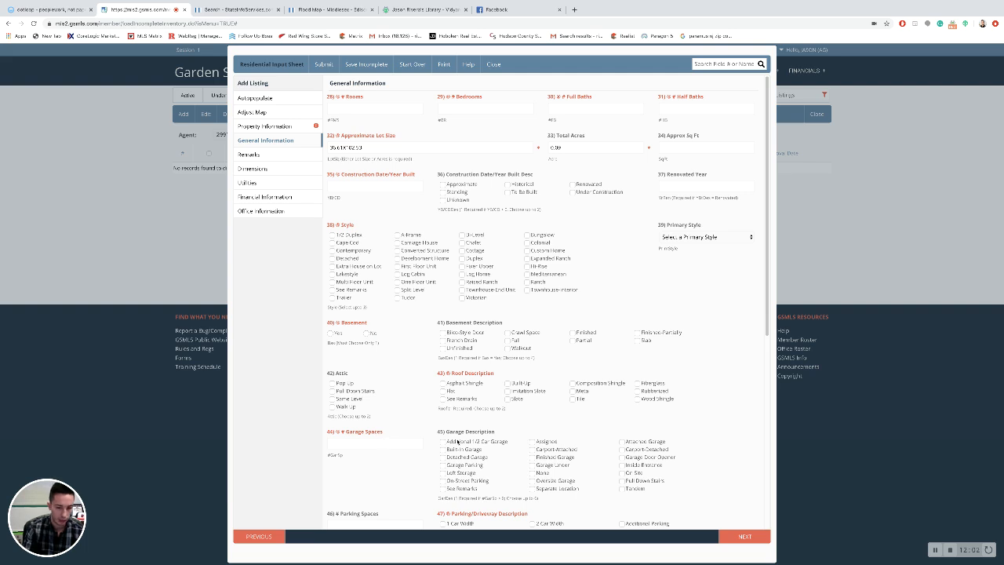
Step: Scroll through the General Information fields, then move on to the Remarks section
scroll(564, 480, "down", 1)
scroll(564, 479, "down", 2)
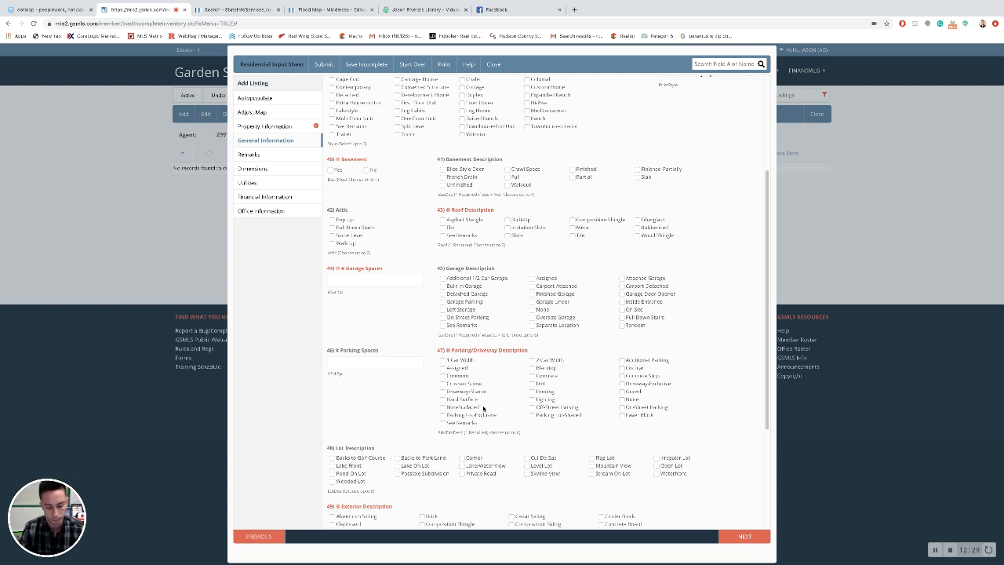
scroll(483, 408, "down", 3)
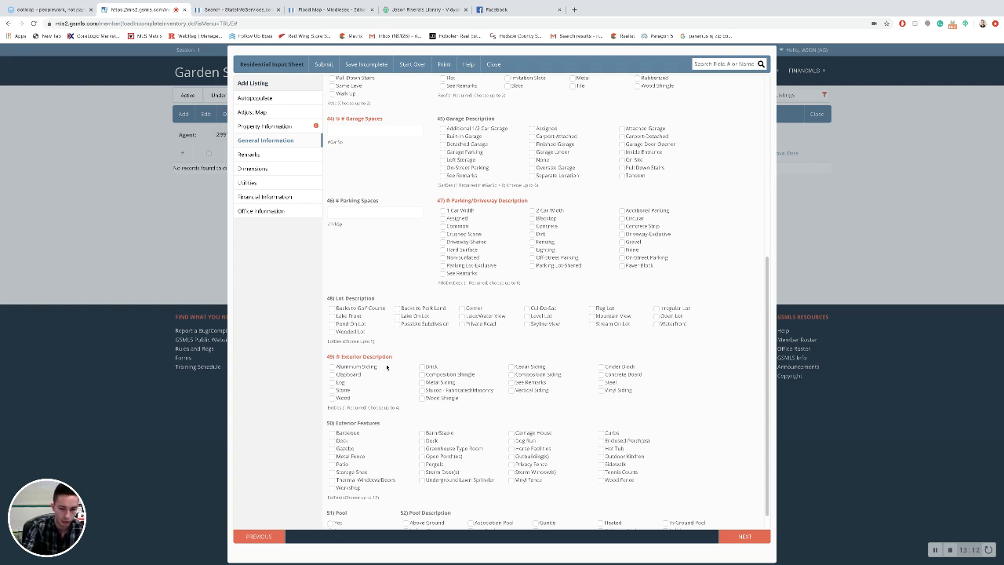
scroll(388, 368, "down", 1)
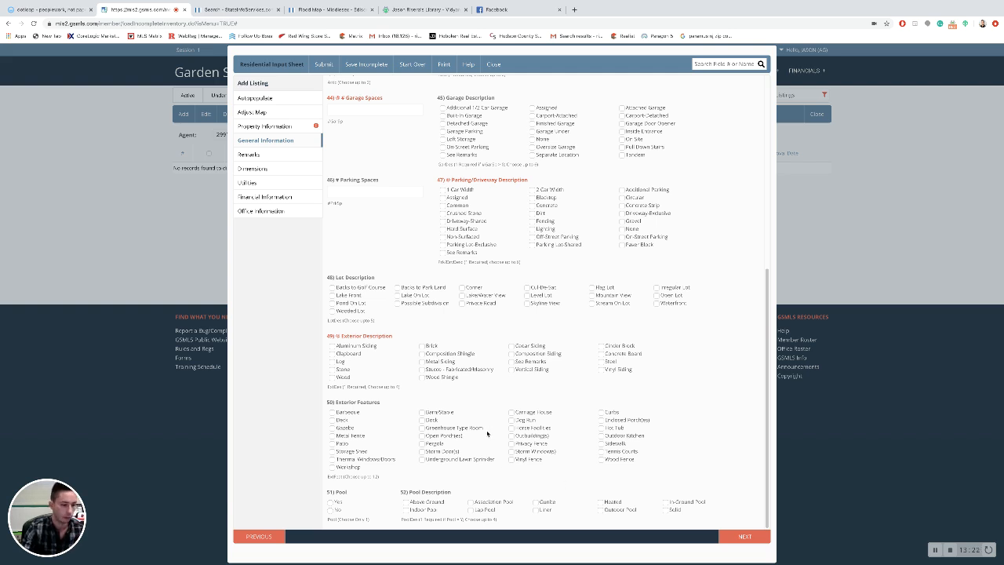
left_click(279, 141)
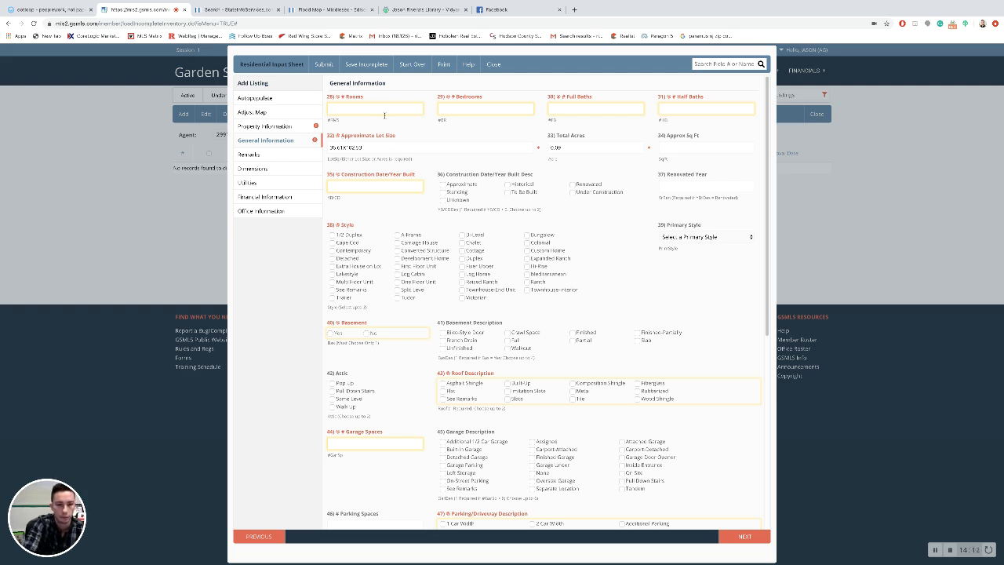
scroll(400, 235, "down", 5)
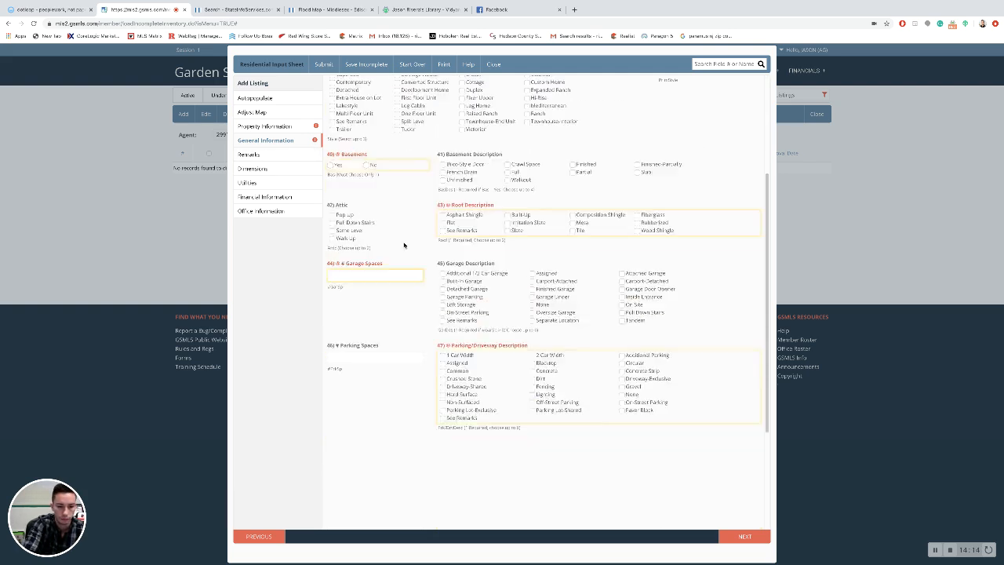
left_click(274, 156)
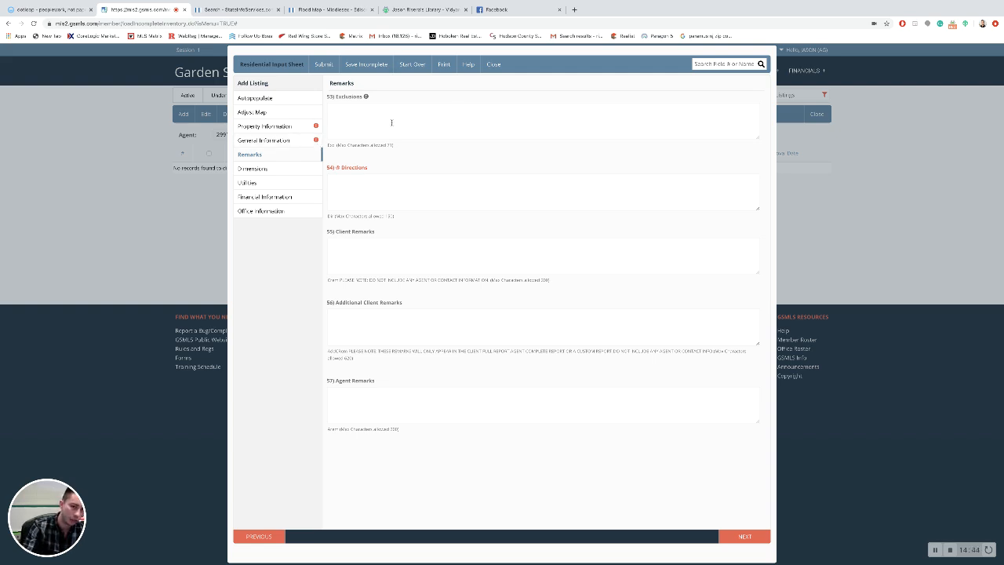
mouse_move(366, 96)
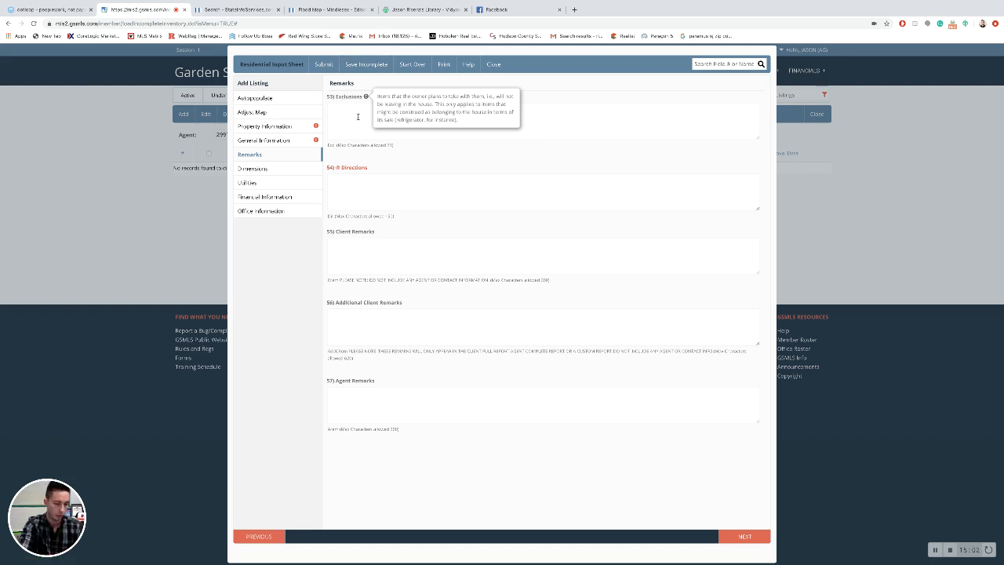
left_click(363, 118)
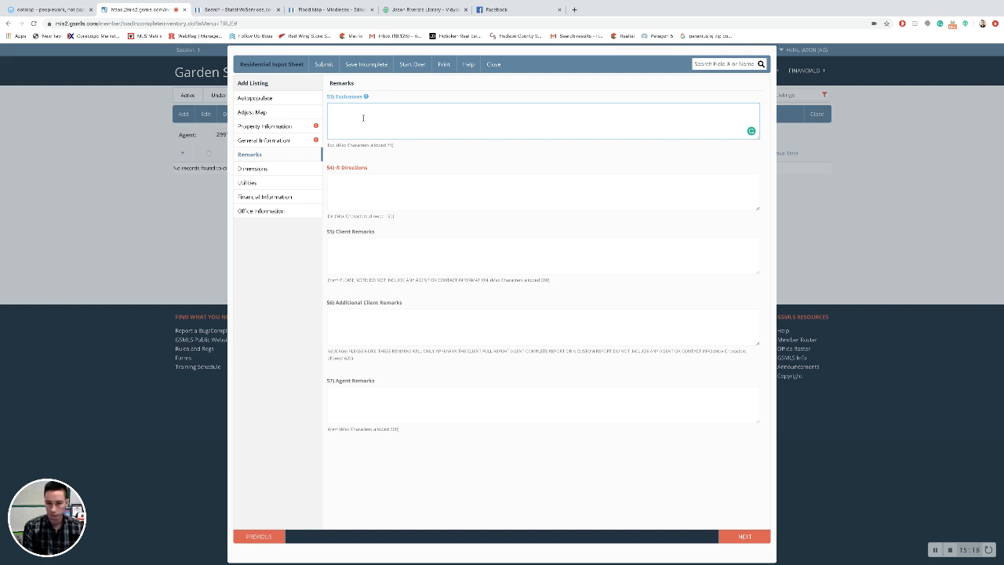
left_click(363, 194)
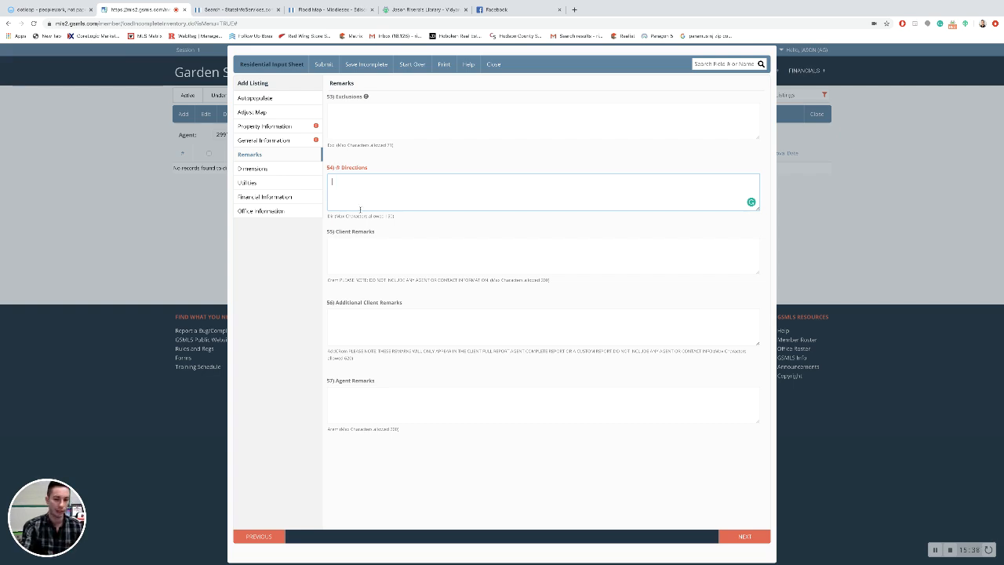
left_click(365, 245)
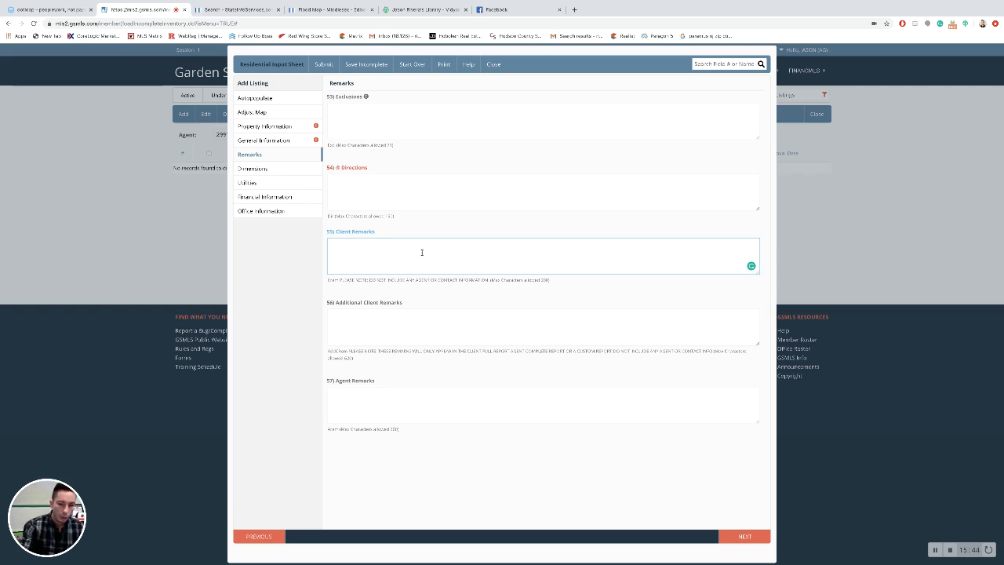
left_click(376, 331)
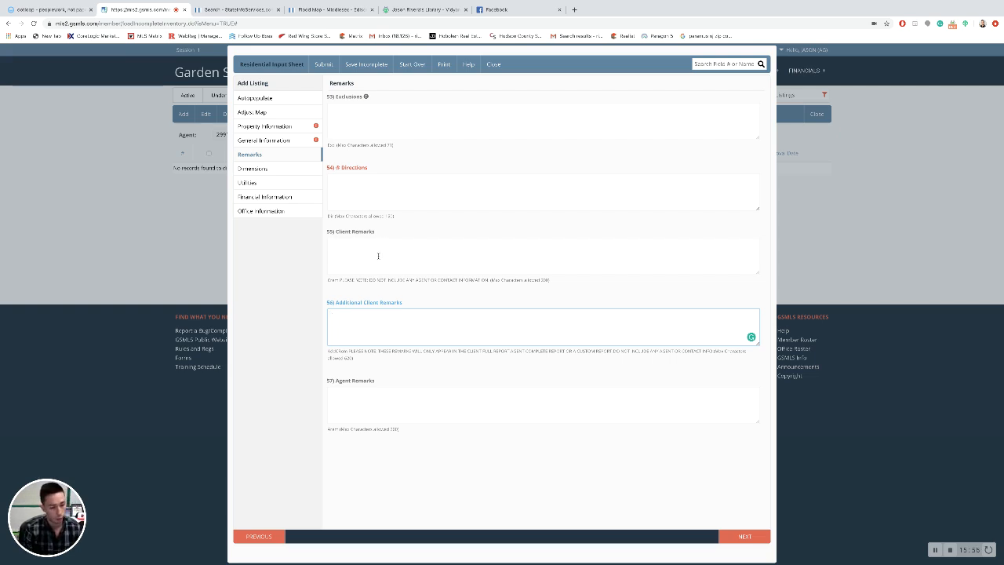
left_click(382, 254)
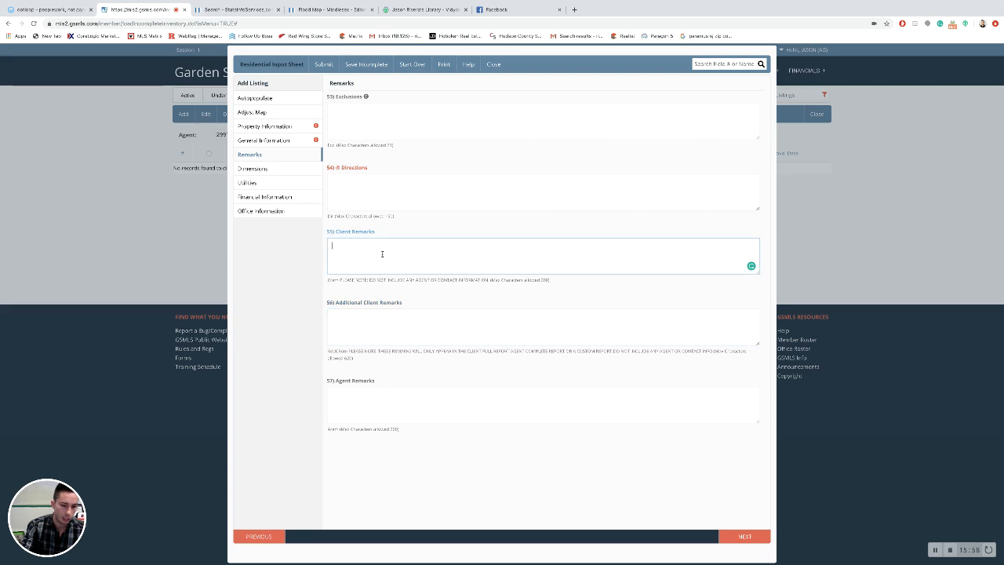
left_click(380, 322)
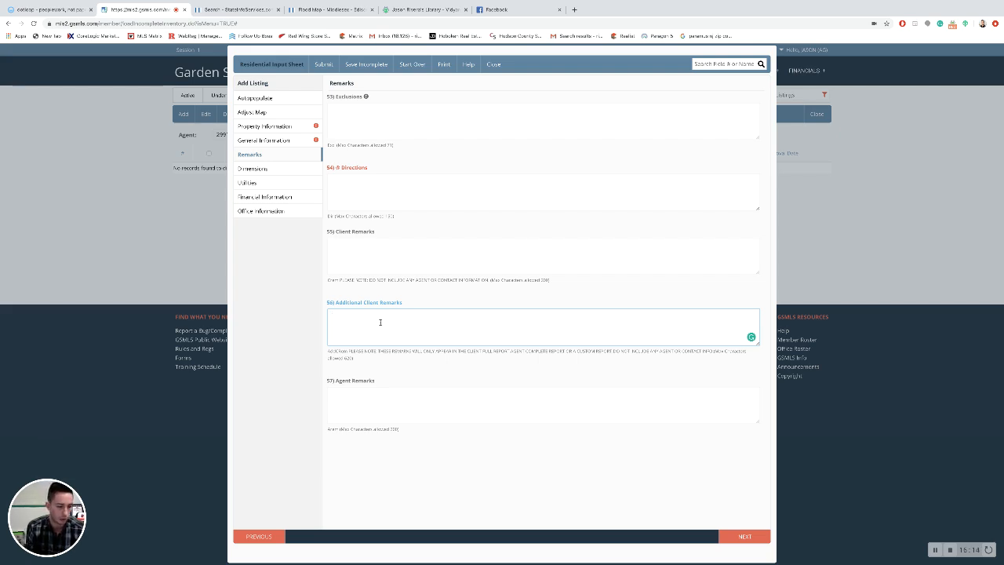
left_click(343, 239)
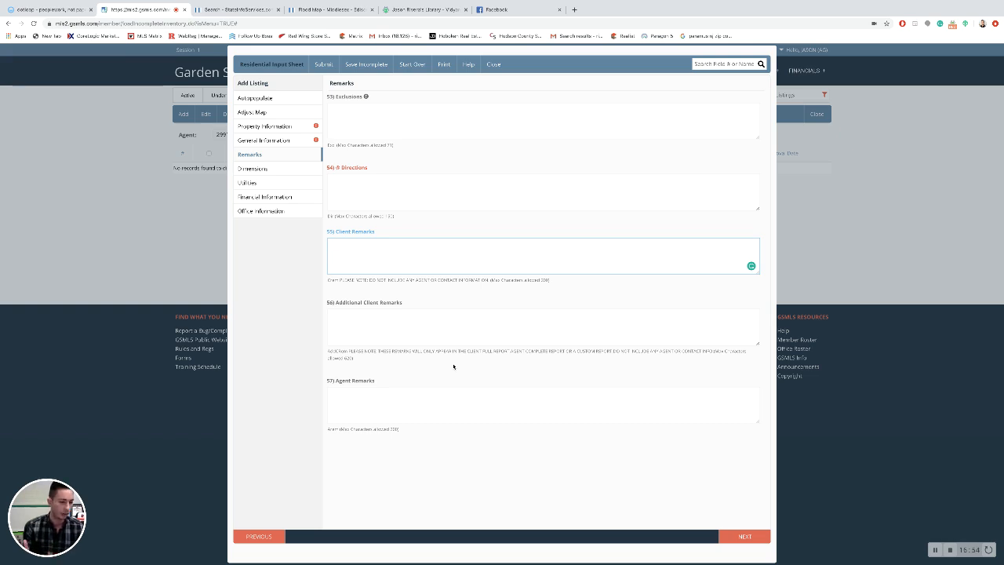
left_click(413, 391)
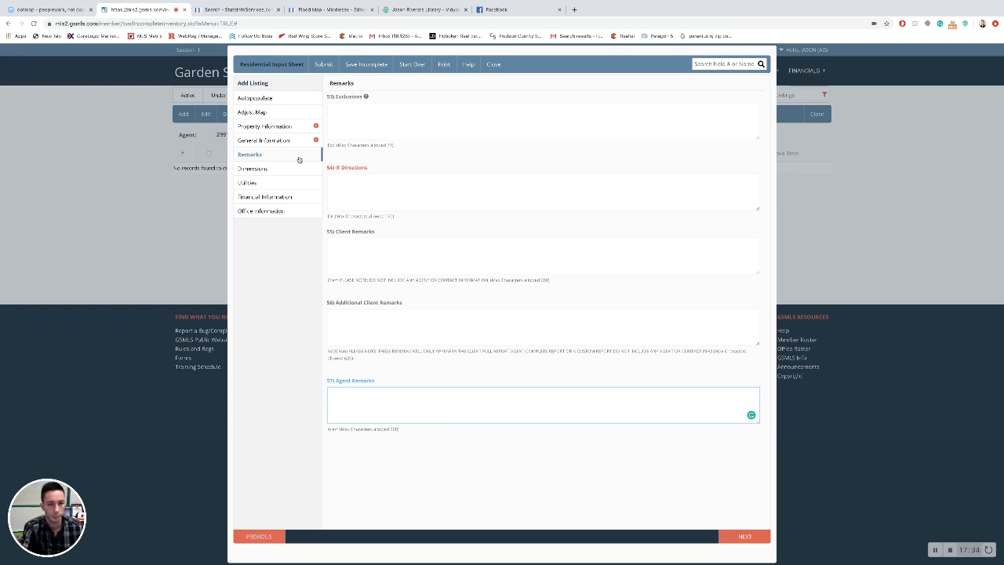
Step: Review the Dimensions section fields, then bring up the Utilities section with its heating and sewer options
left_click(301, 169)
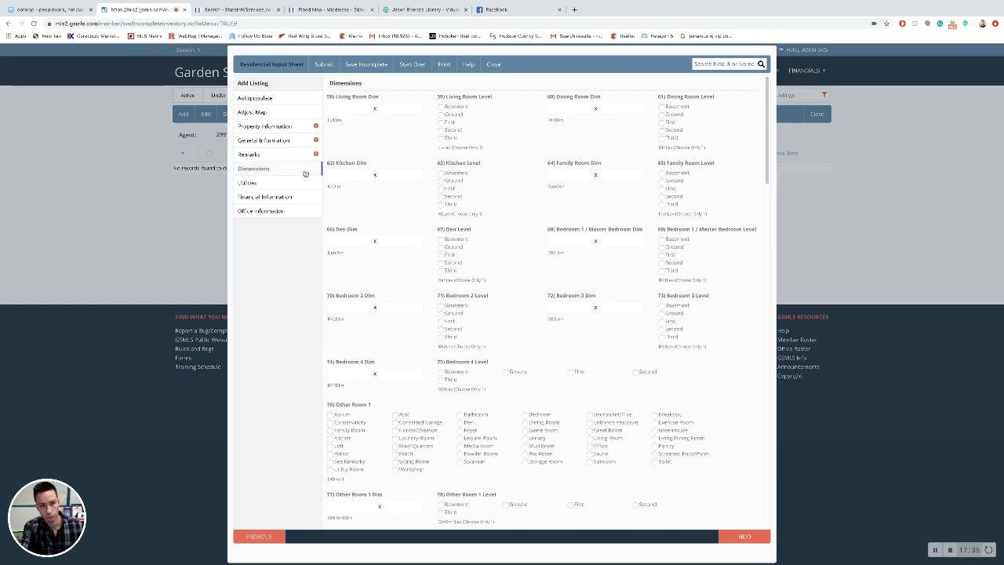
scroll(371, 241, "down", 1)
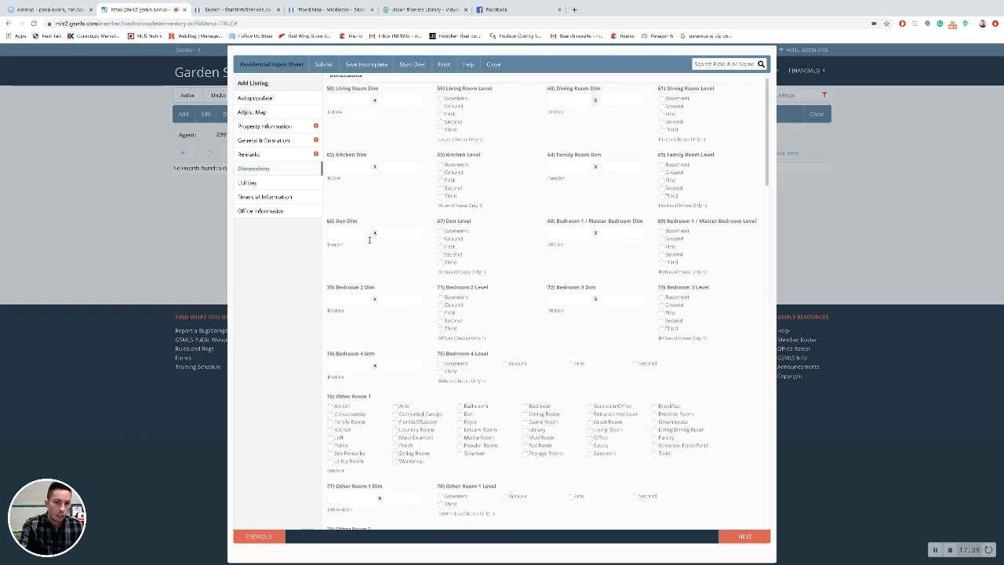
scroll(371, 241, "up", 1)
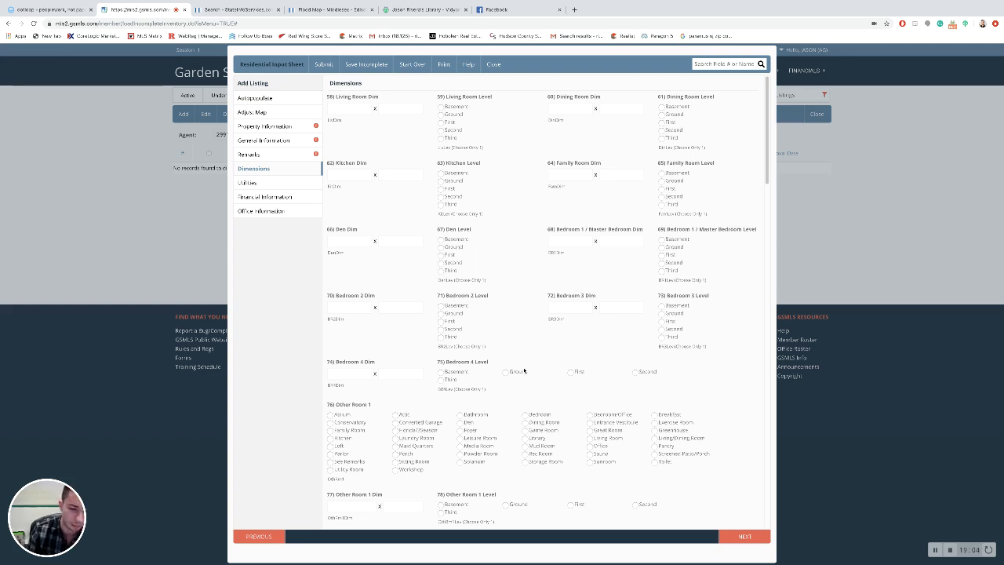
scroll(524, 365, "down", 2)
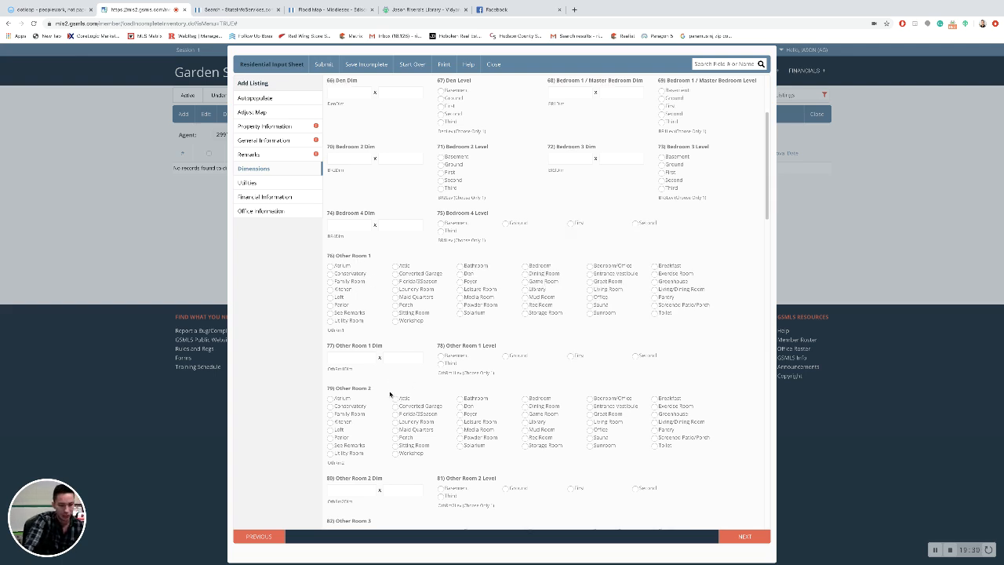
scroll(392, 392, "down", 2)
scroll(389, 395, "down", 1)
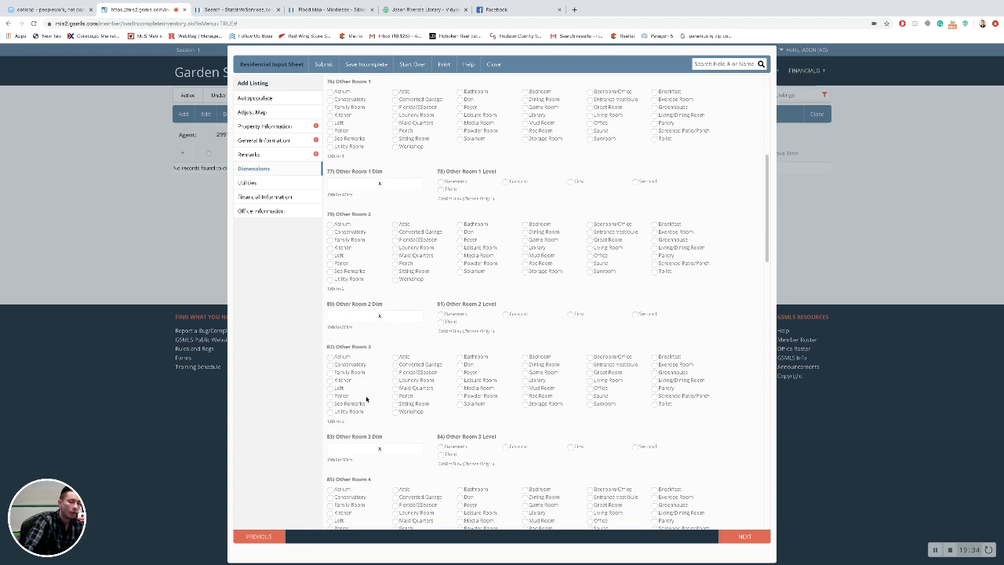
scroll(368, 384, "up", 2)
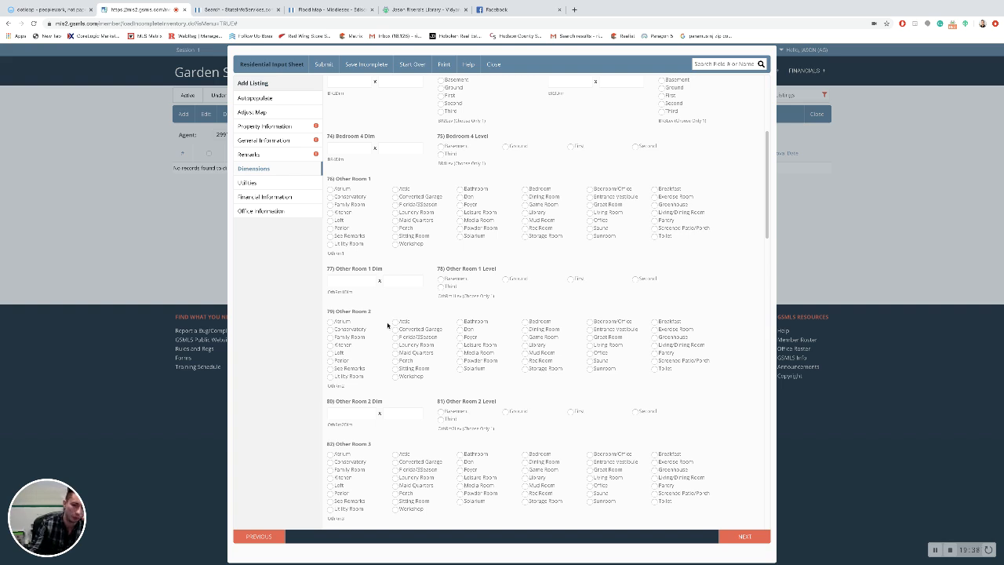
scroll(388, 327, "up", 5)
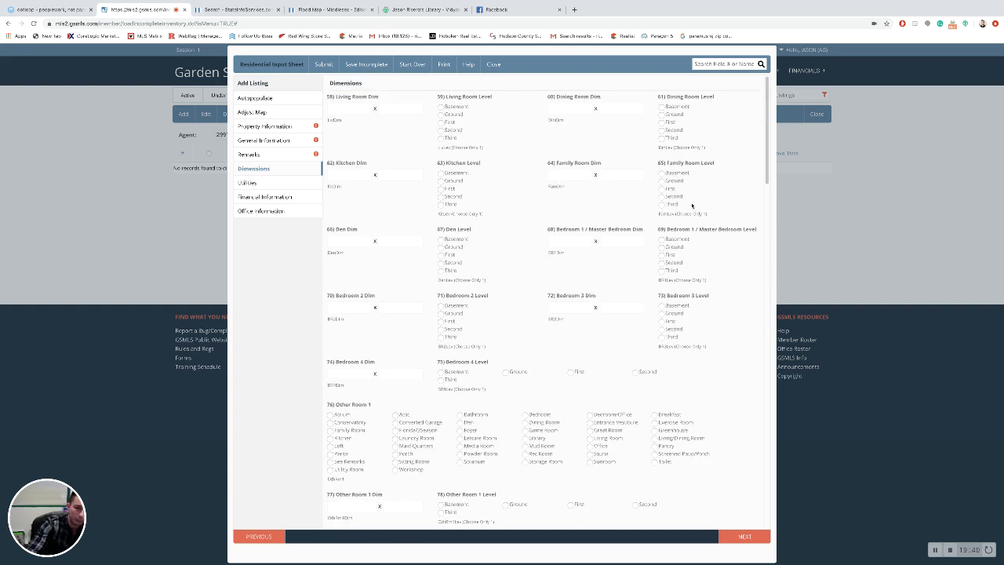
scroll(555, 309, "down", 5)
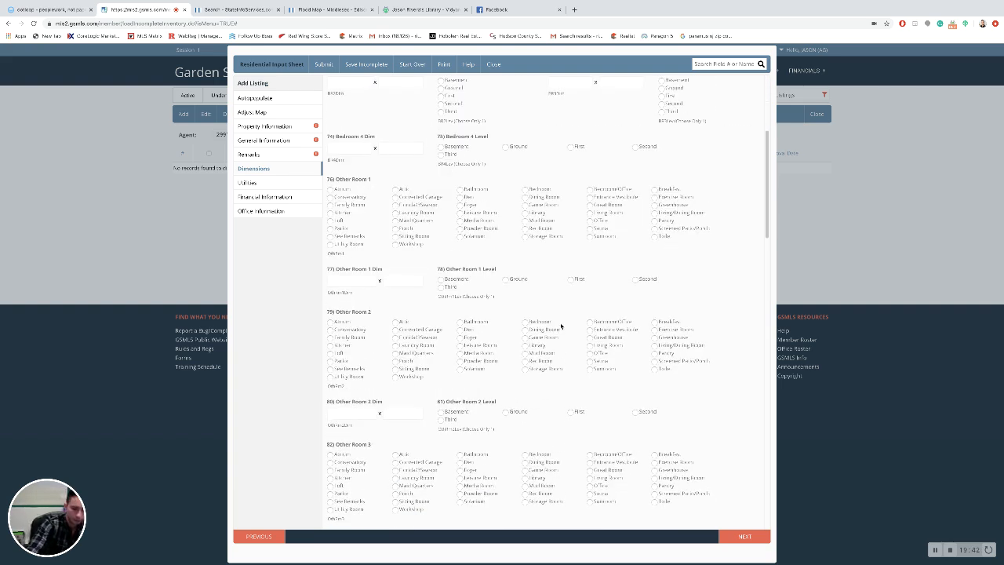
scroll(517, 288, "down", 5)
scroll(518, 296, "down", 8)
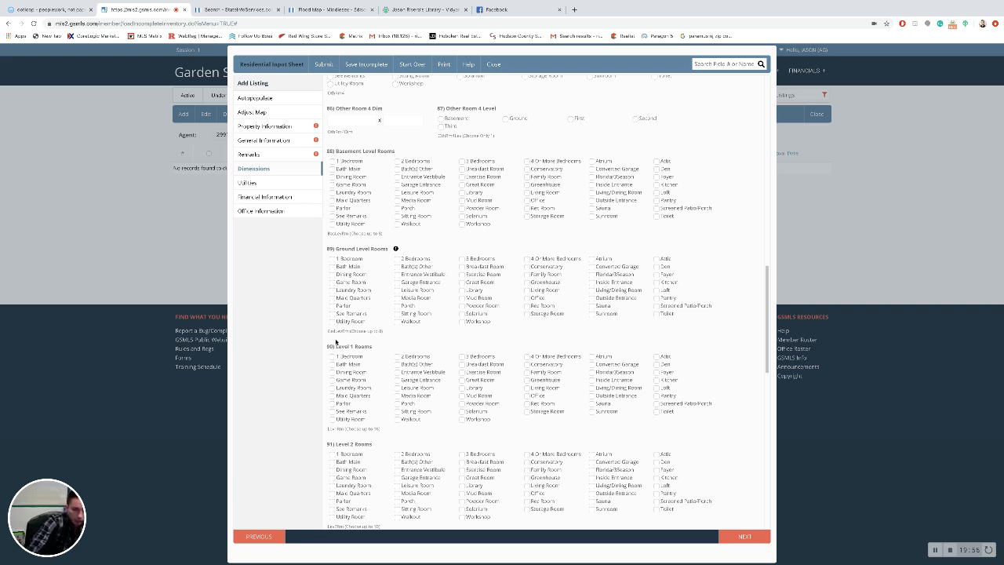
scroll(401, 461, "down", 5)
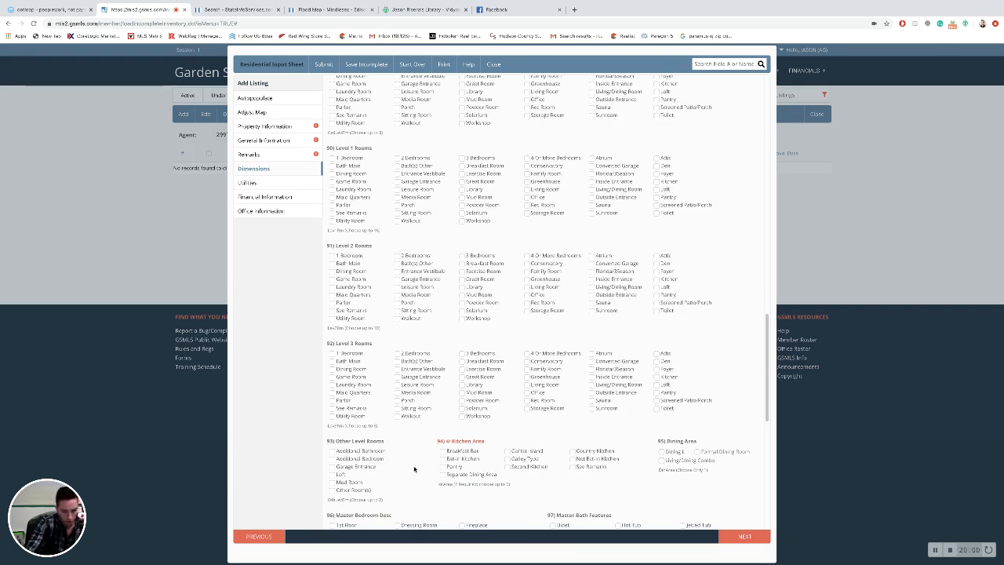
scroll(413, 473, "down", 5)
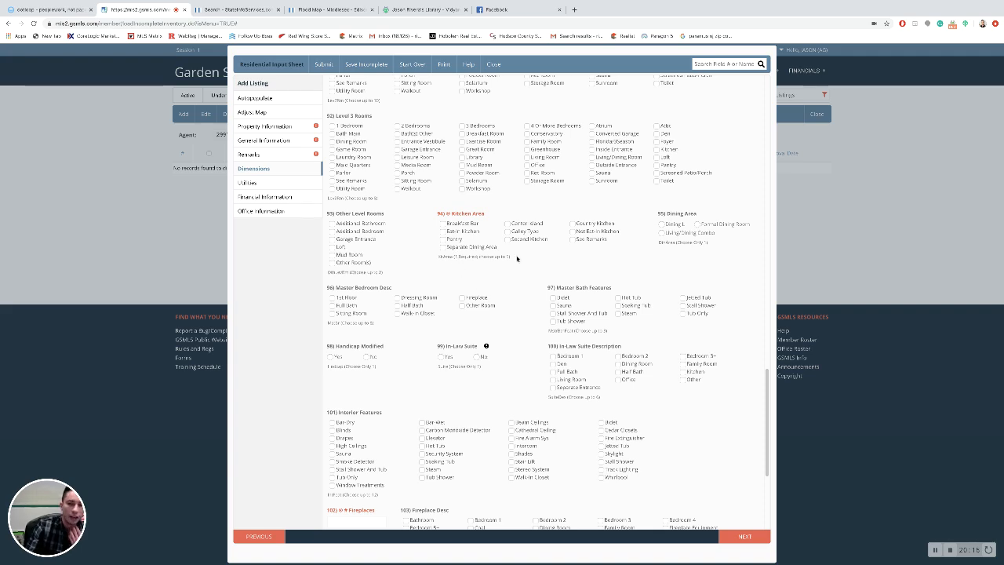
scroll(510, 292, "up", 15)
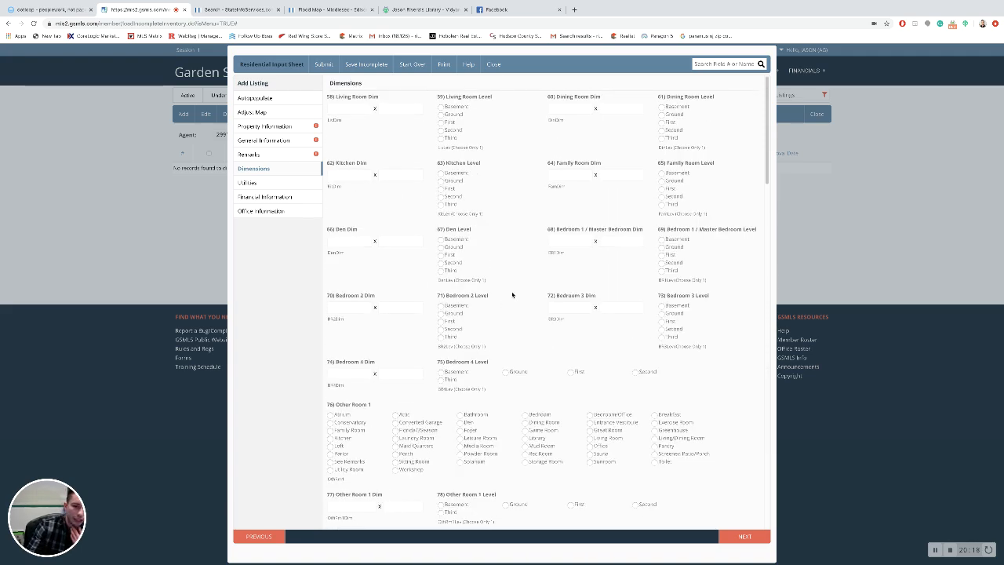
scroll(512, 297, "down", 10)
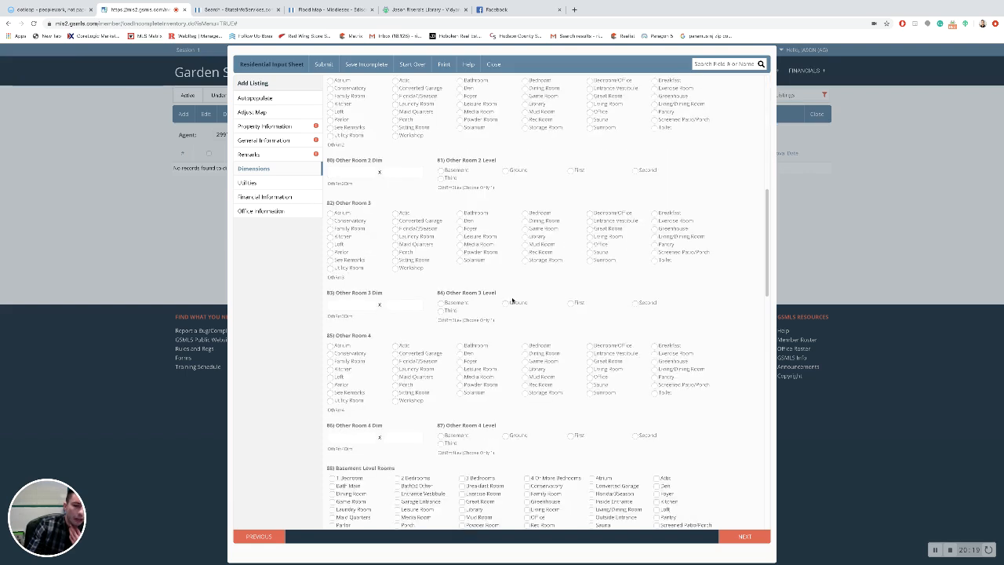
left_click(298, 185)
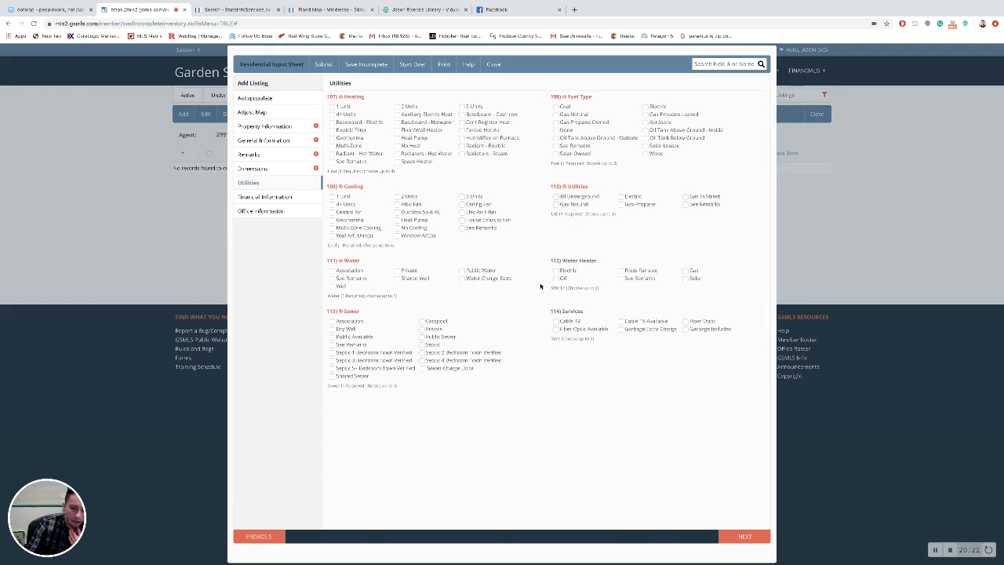
Step: Revisit the Dimensions section, then return to Utilities
left_click(284, 168)
scroll(548, 289, "down", 5)
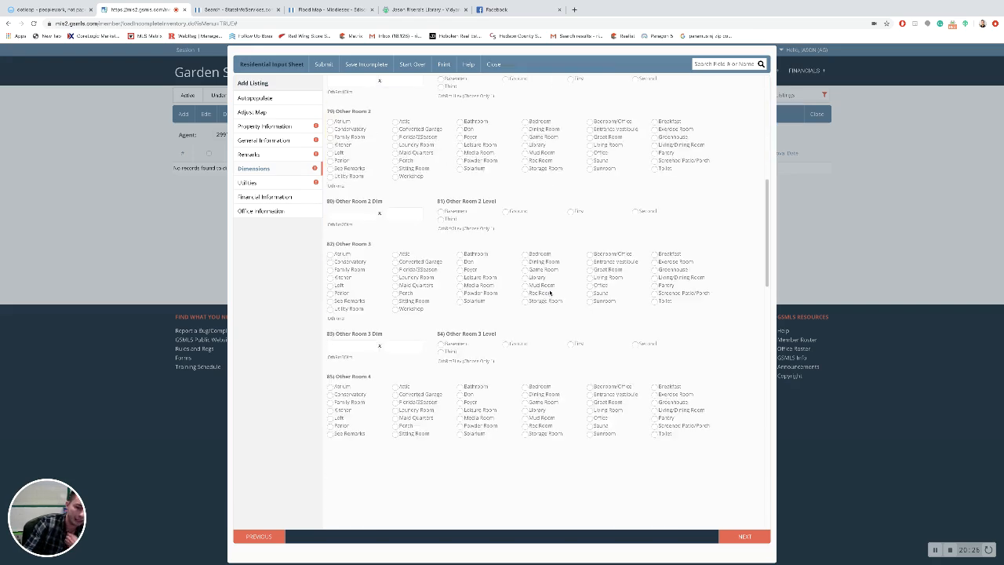
scroll(550, 291, "down", 10)
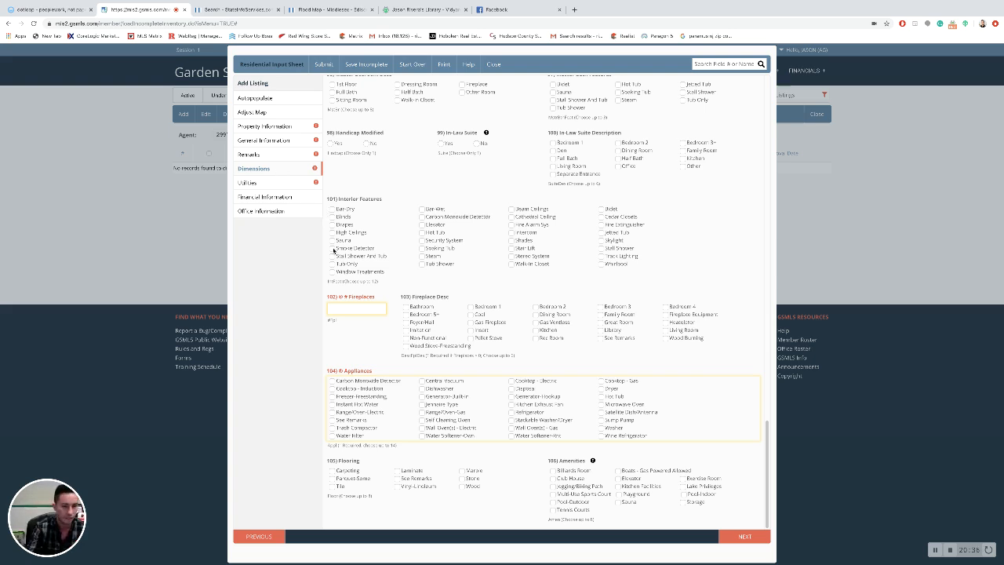
left_click(301, 186)
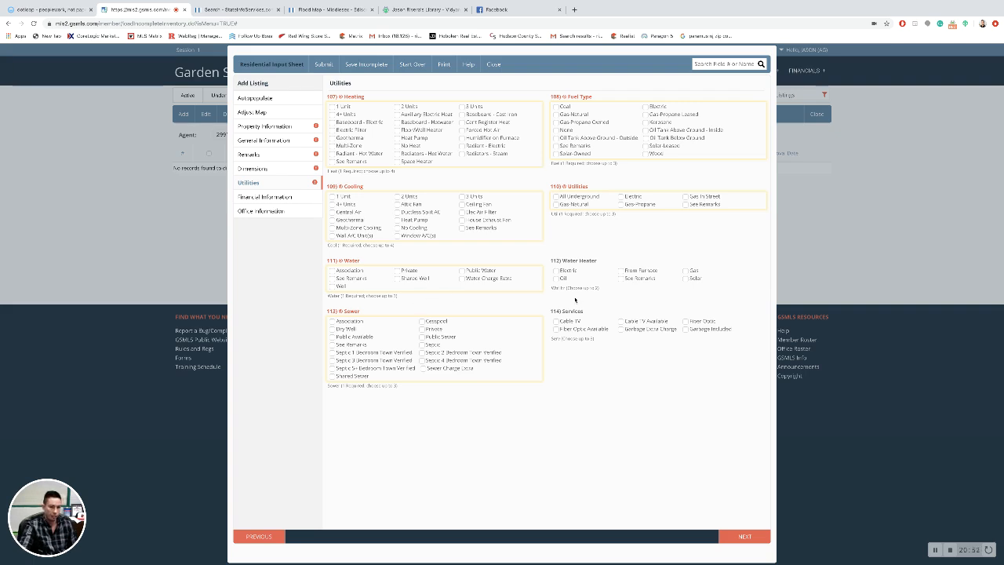
Step: Show the Financial Information section with its prefilled assessment and 2018 tax figures
left_click(287, 200)
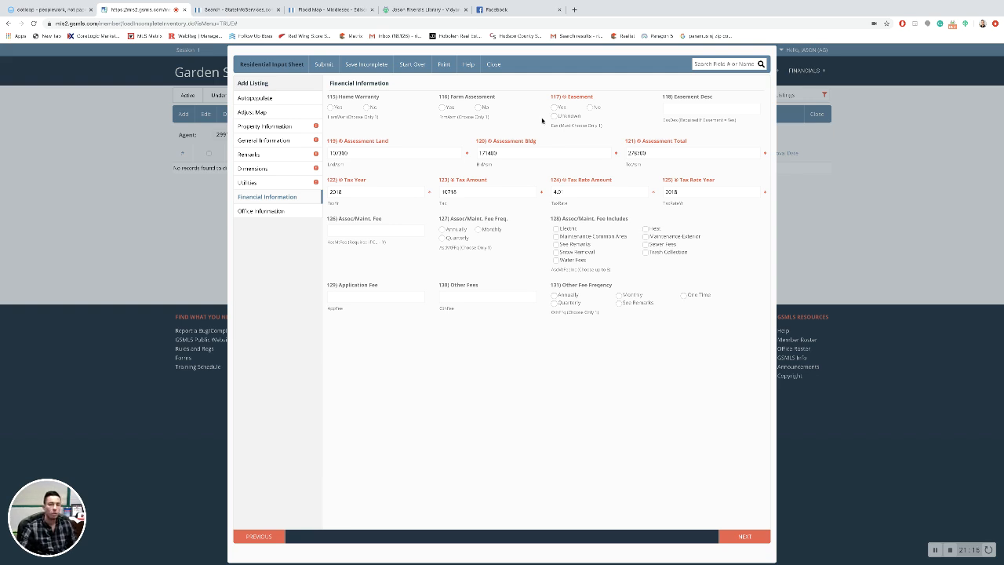
left_click(388, 232)
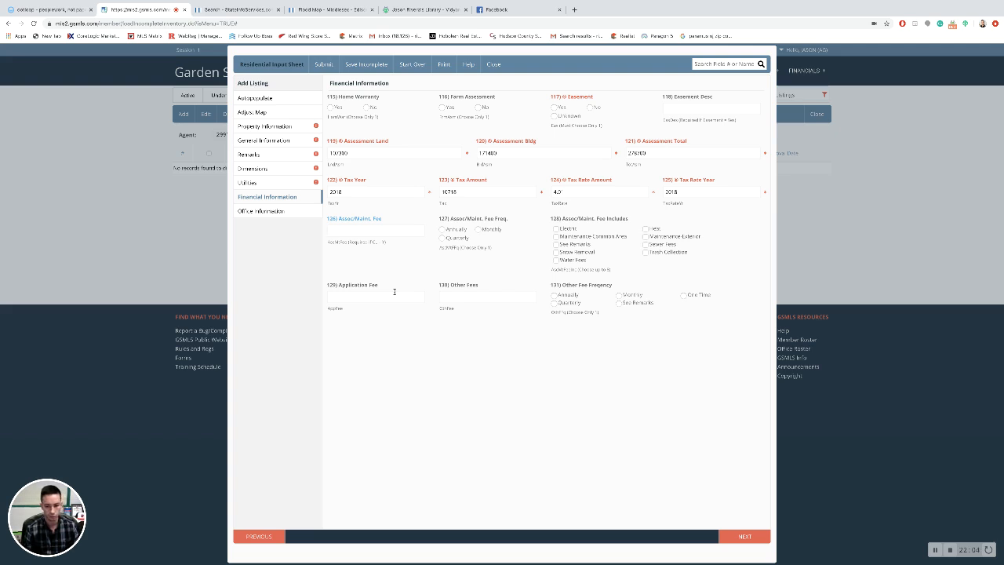
Step: In Office Information, clear the prefilled Owners Name and start typing 'Withhel'
left_click(289, 211)
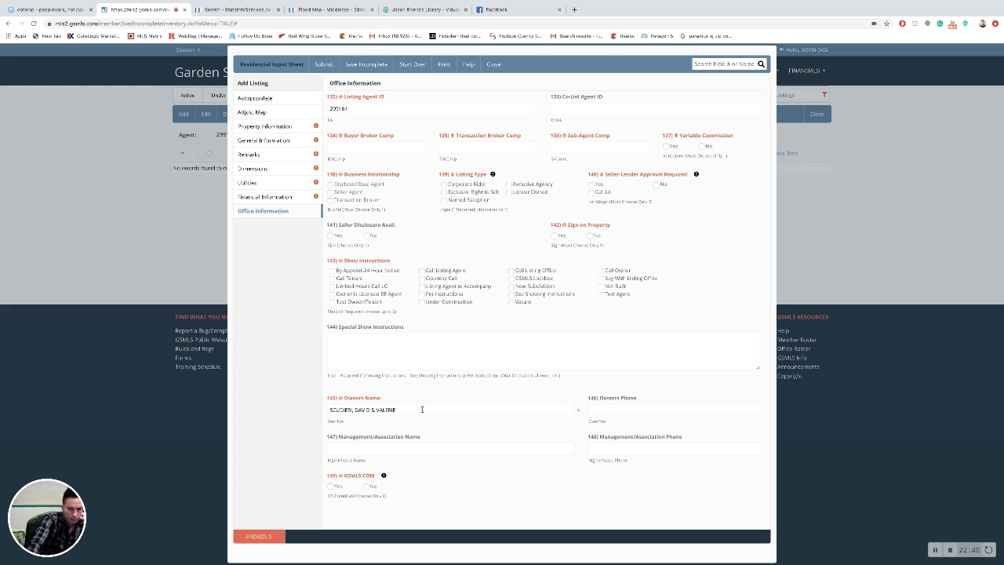
left_click_drag(421, 409, 285, 408)
key("BackSpace")
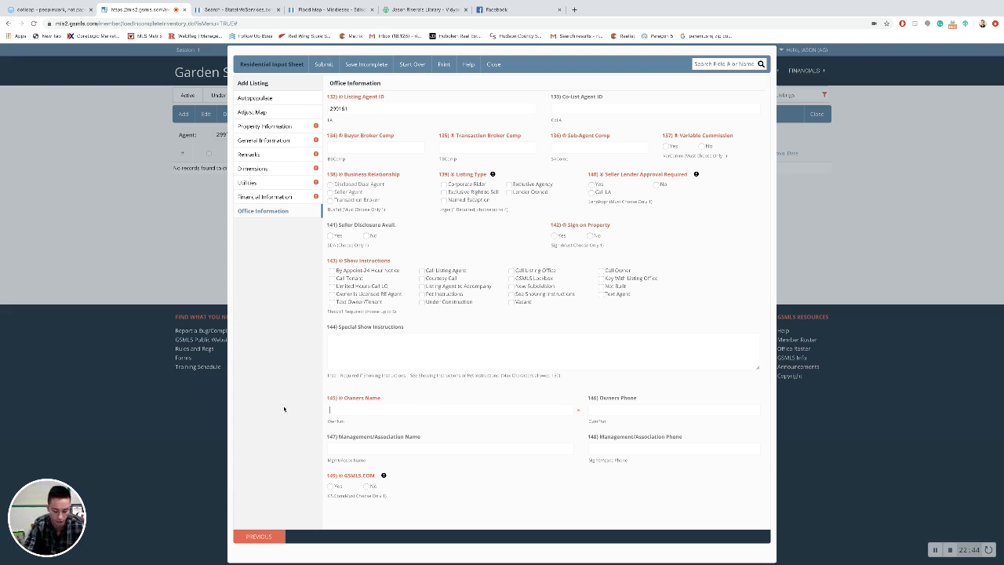
type("With")
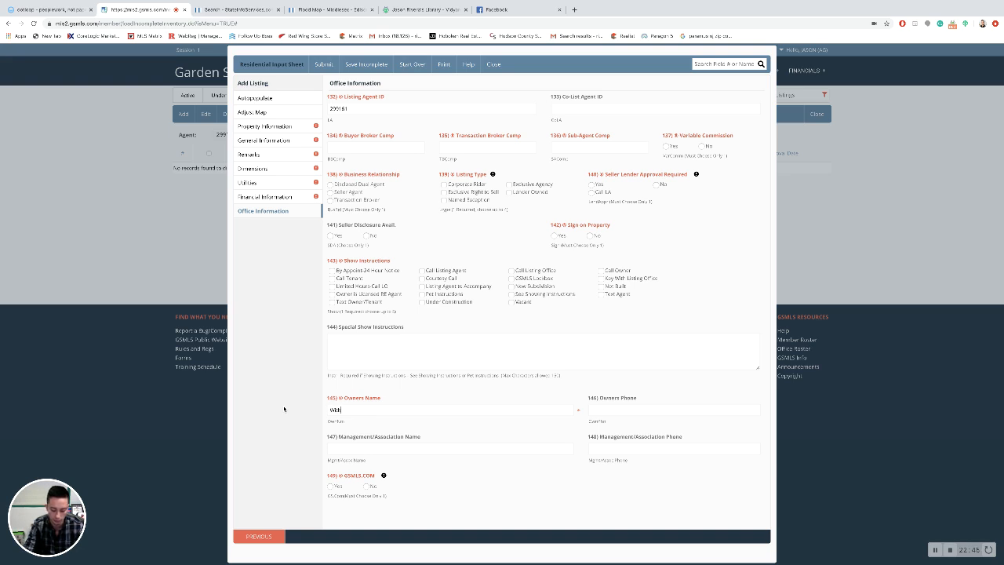
type("held")
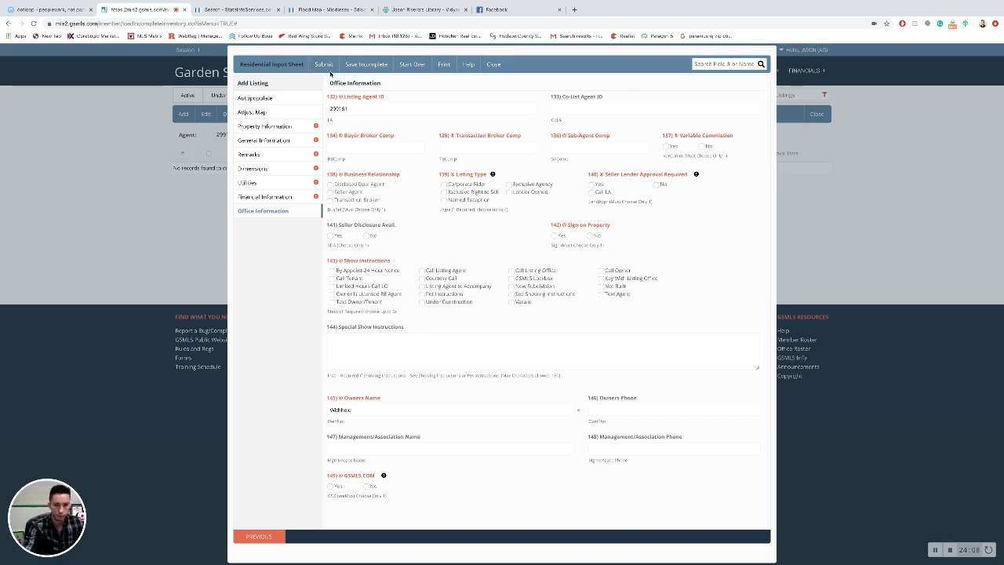
Step: Discard the draft listing, then select the single listing in the Active inventory
left_click(493, 66)
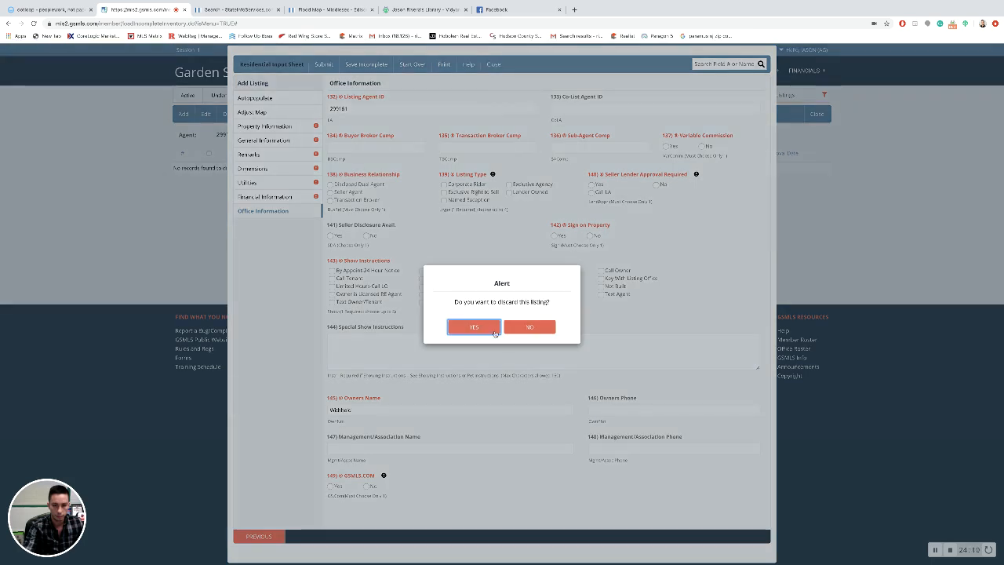
left_click(483, 329)
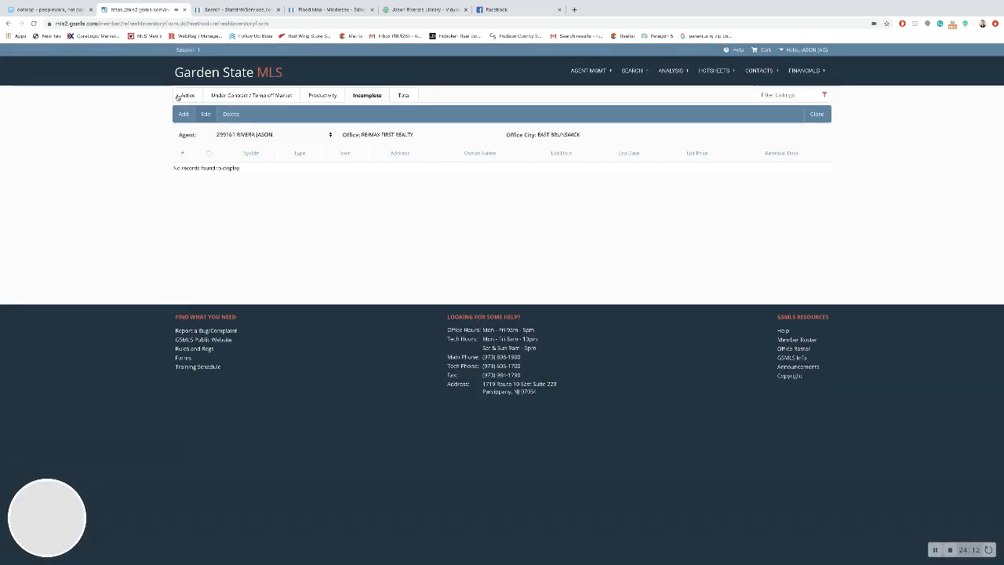
left_click(186, 95)
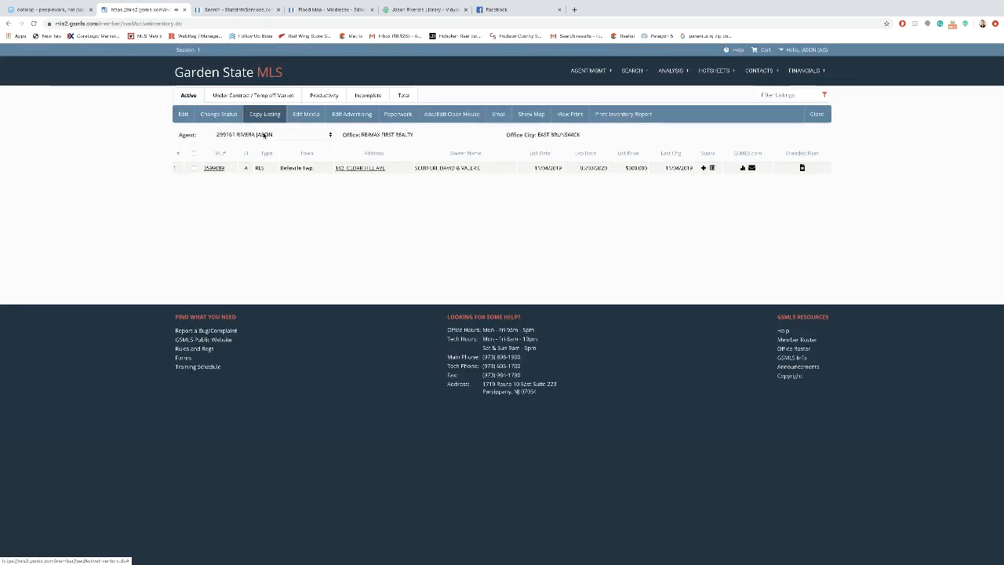
left_click(193, 168)
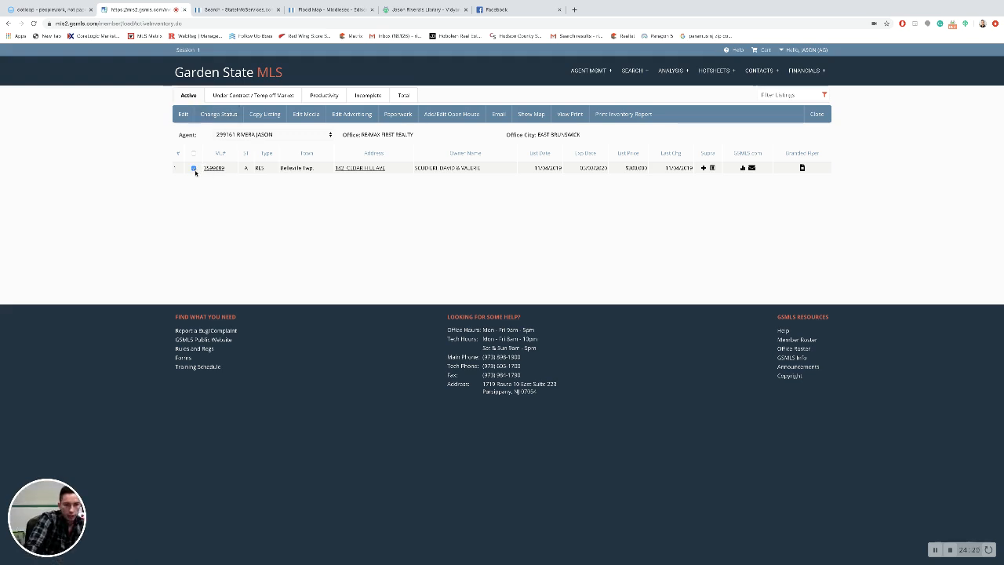
Step: Open the listing's Edit Media photo page, then go back a page
left_click(312, 116)
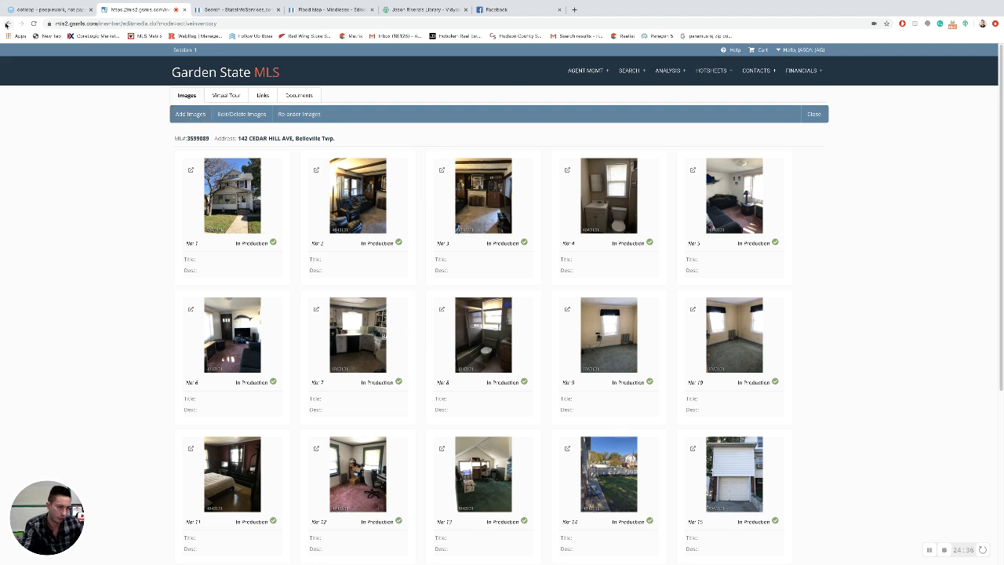
left_click(8, 24)
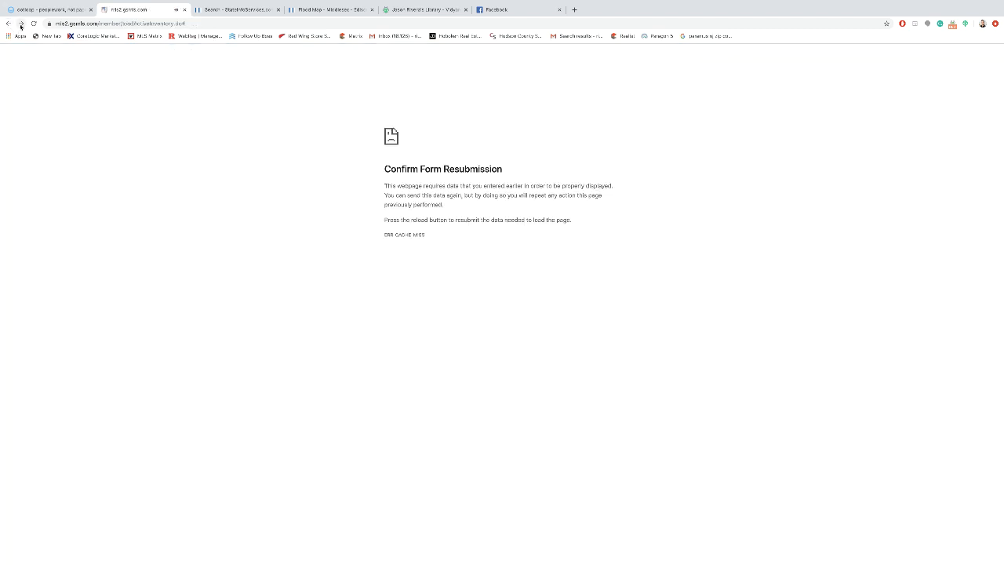
Step: Retry the browser Back and Forward buttons to get past the resubmission error
left_click(21, 26)
left_click(7, 24)
left_click(9, 23)
Step: Load gsmls.com from the address bar
left_click(75, 24)
type("gsmls.com")
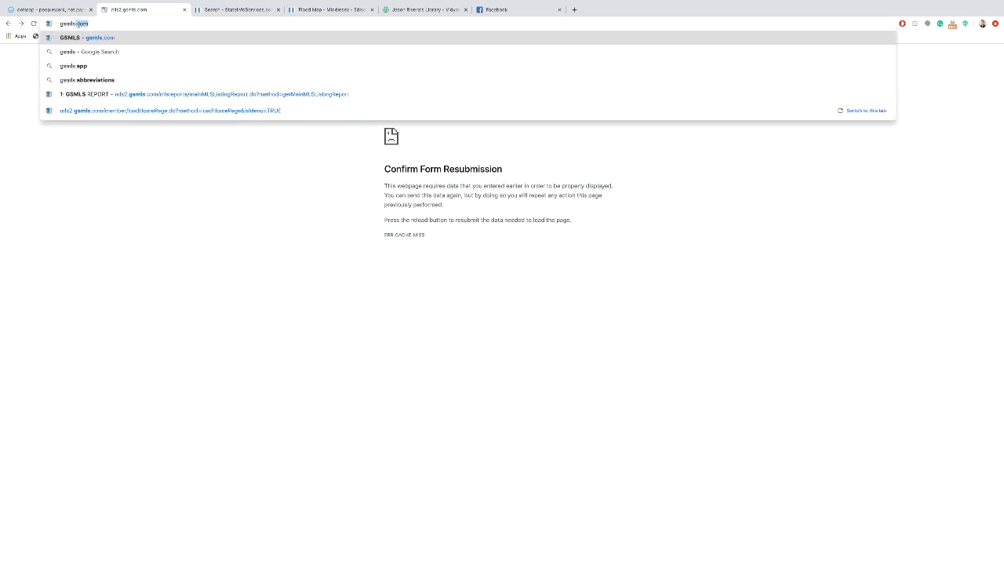
key("Return")
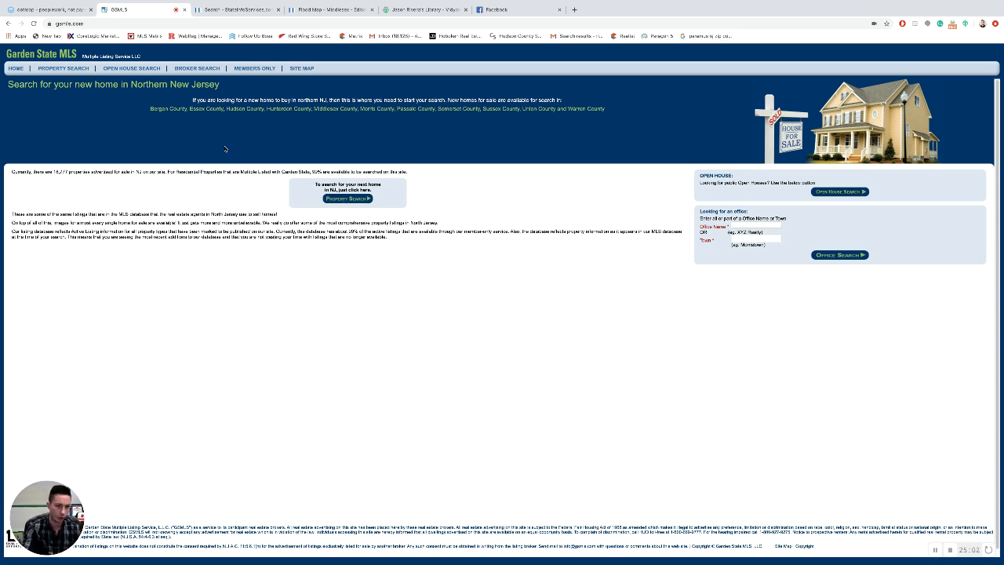
Step: Log in through Members Only, open Agent Mgmt's Active Inventory, and edit the active listing
left_click(255, 68)
left_click(498, 295)
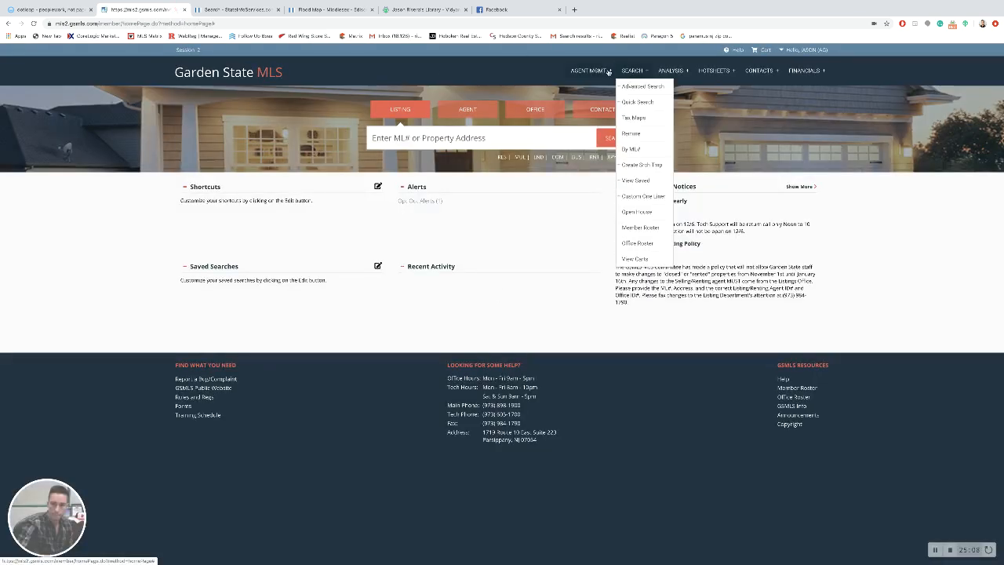
mouse_move(589, 70)
mouse_move(603, 87)
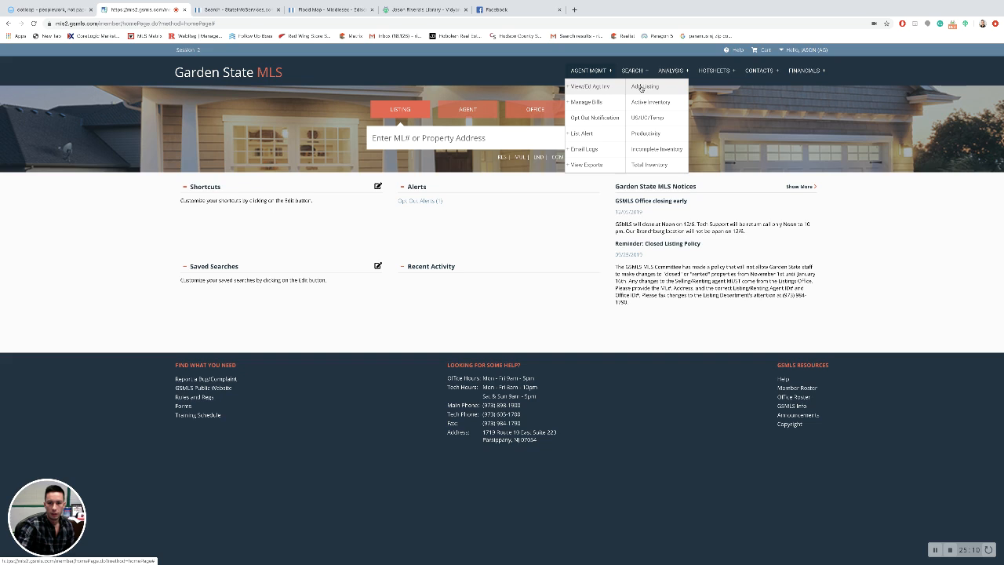
left_click(645, 102)
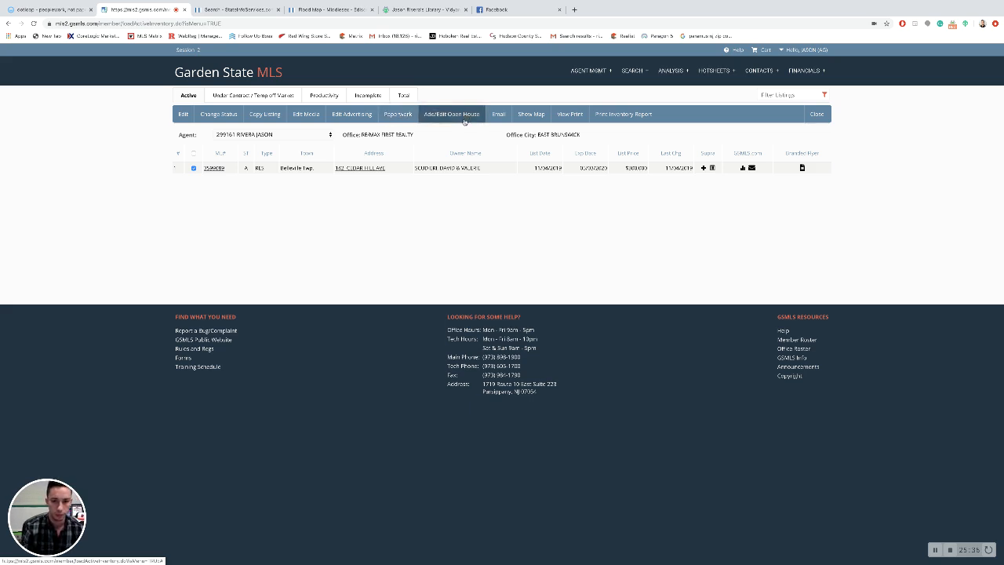
left_click(181, 118)
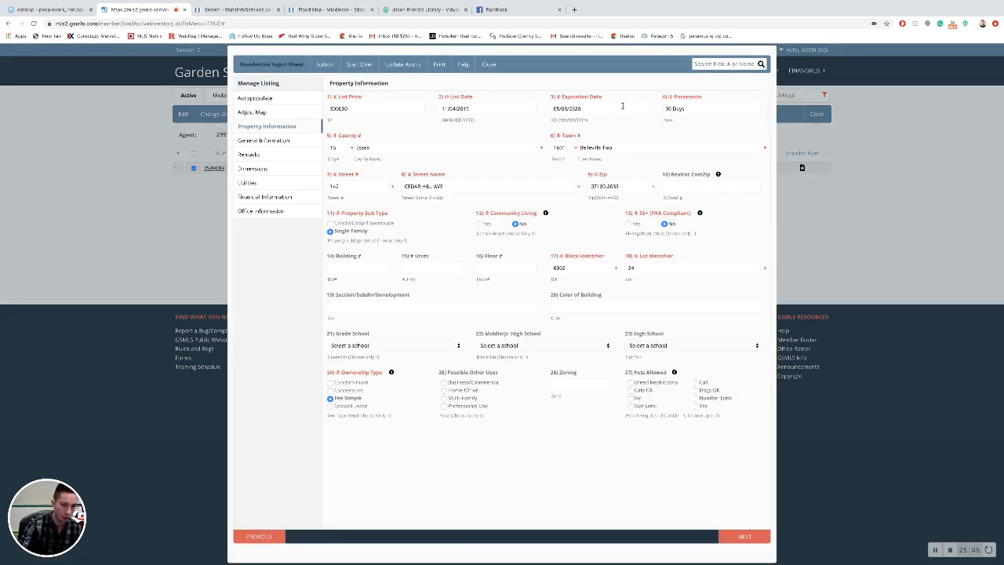